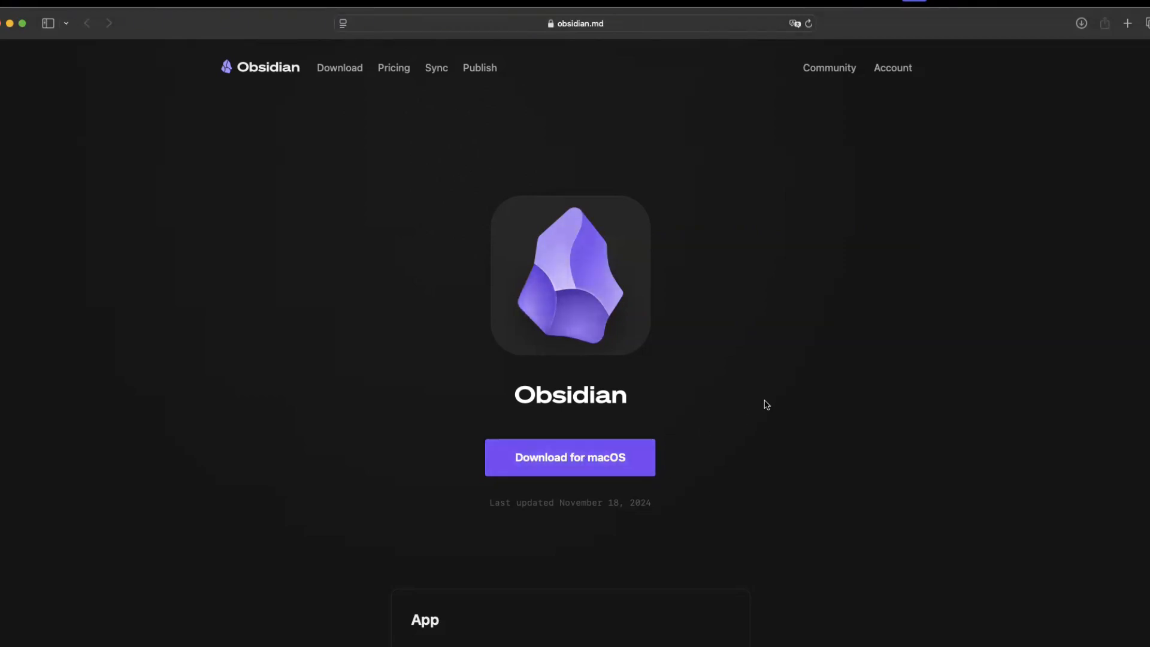
Review the Obsidian download options offered for each platform on the download page.
{"action": "scroll", "coordinate": [602, 486], "scroll_direction": "down", "scroll_amount": 1}
{"action": "scroll", "coordinate": [602, 486], "scroll_direction": "up", "scroll_amount": 1}
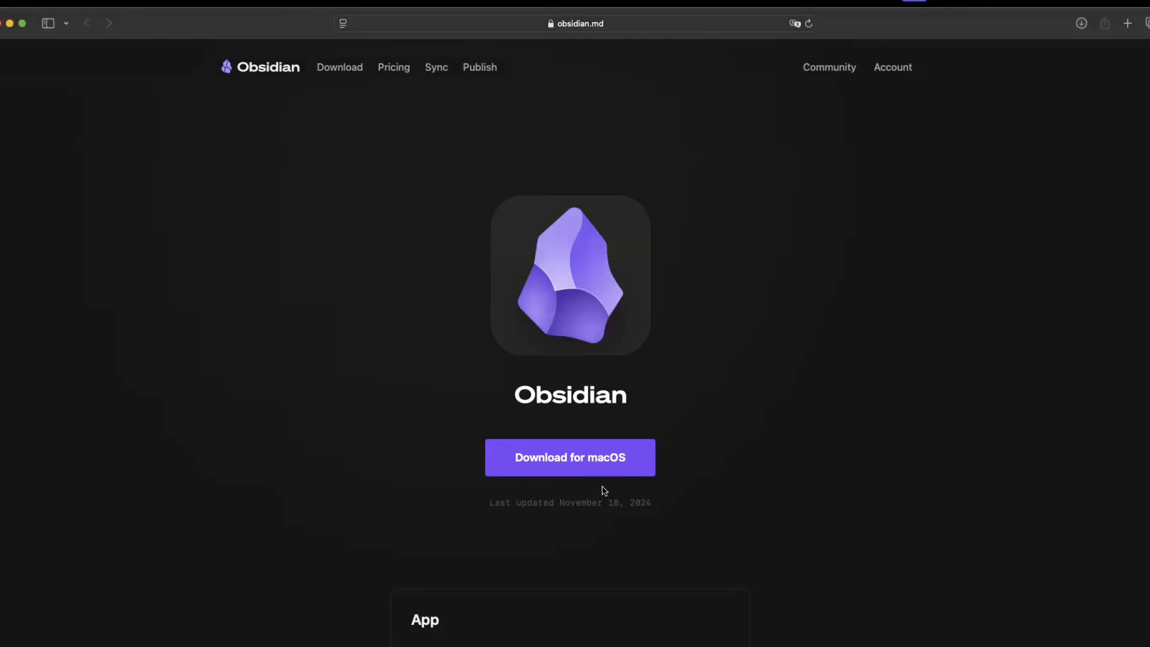
{"action": "scroll", "coordinate": [606, 487], "scroll_direction": "down", "scroll_amount": 10}
{"action": "scroll", "coordinate": [683, 493], "scroll_direction": "up", "scroll_amount": 3}
{"action": "scroll", "coordinate": [684, 491], "scroll_direction": "up", "scroll_amount": 2}
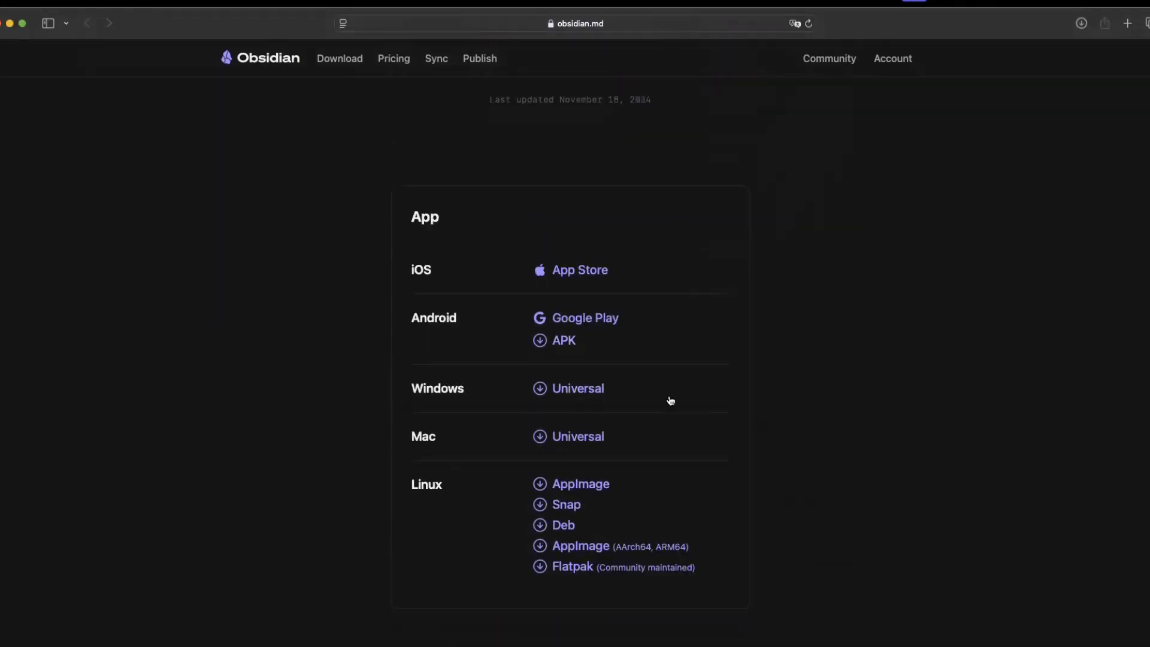
{"action": "scroll", "coordinate": [796, 470], "scroll_direction": "up", "scroll_amount": 8}
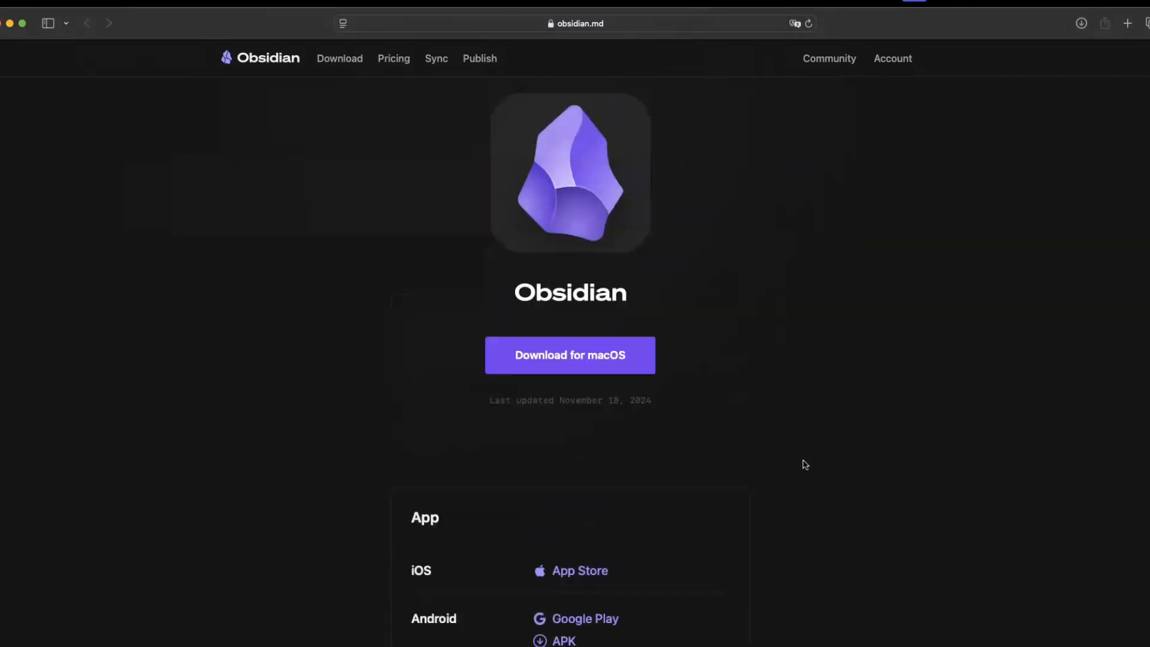
{"action": "scroll", "coordinate": [805, 465], "scroll_direction": "up", "scroll_amount": 3}
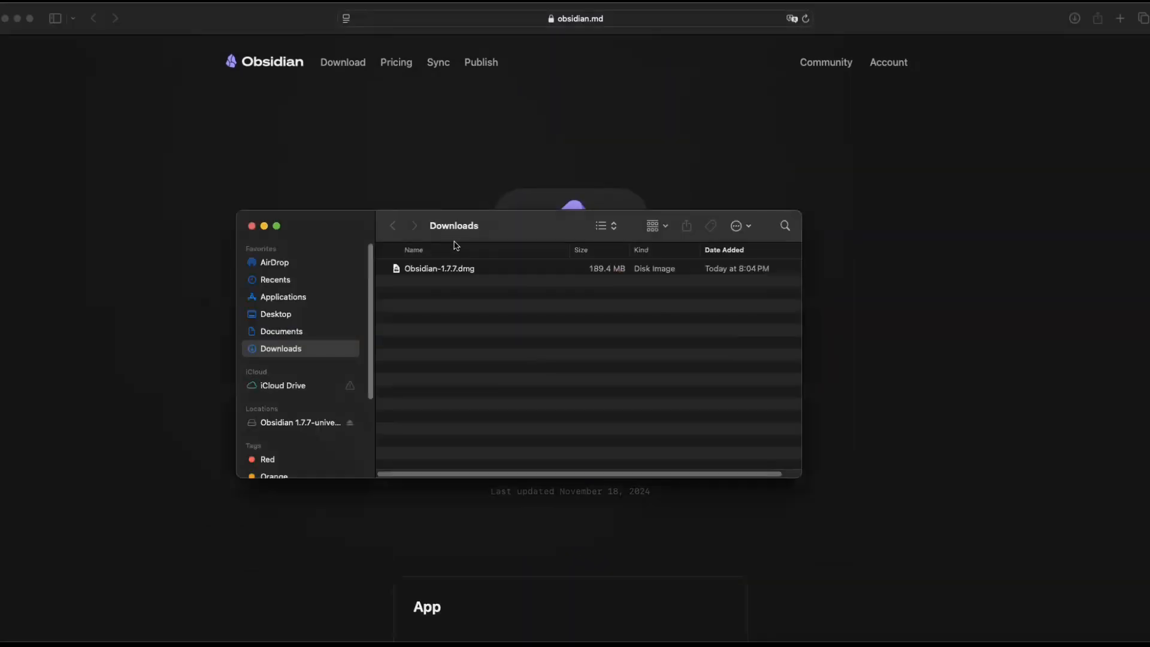
Minimize the Finder window showing the Downloads folder and move the Obsidian window nearer the middle of the screen.
{"action": "left_click_drag", "start_coordinate": [514, 224], "coordinate": [571, 187]}
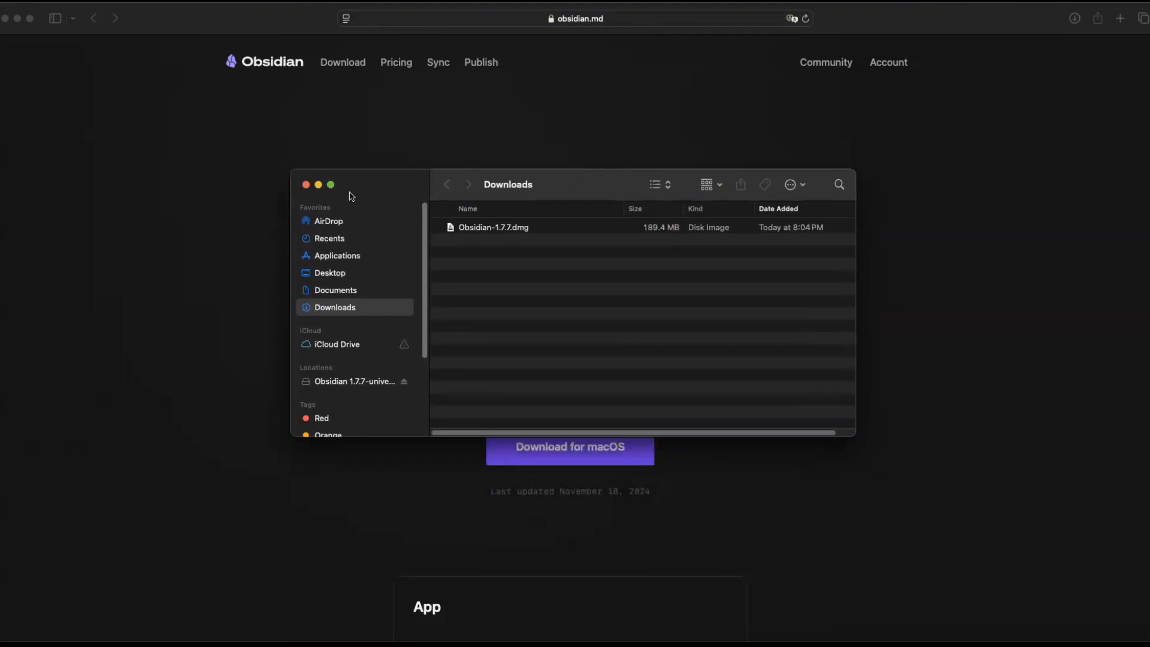
{"action": "left_click", "coordinate": [317, 184]}
{"action": "scroll", "coordinate": [298, 241], "scroll_direction": "down", "scroll_amount": 1}
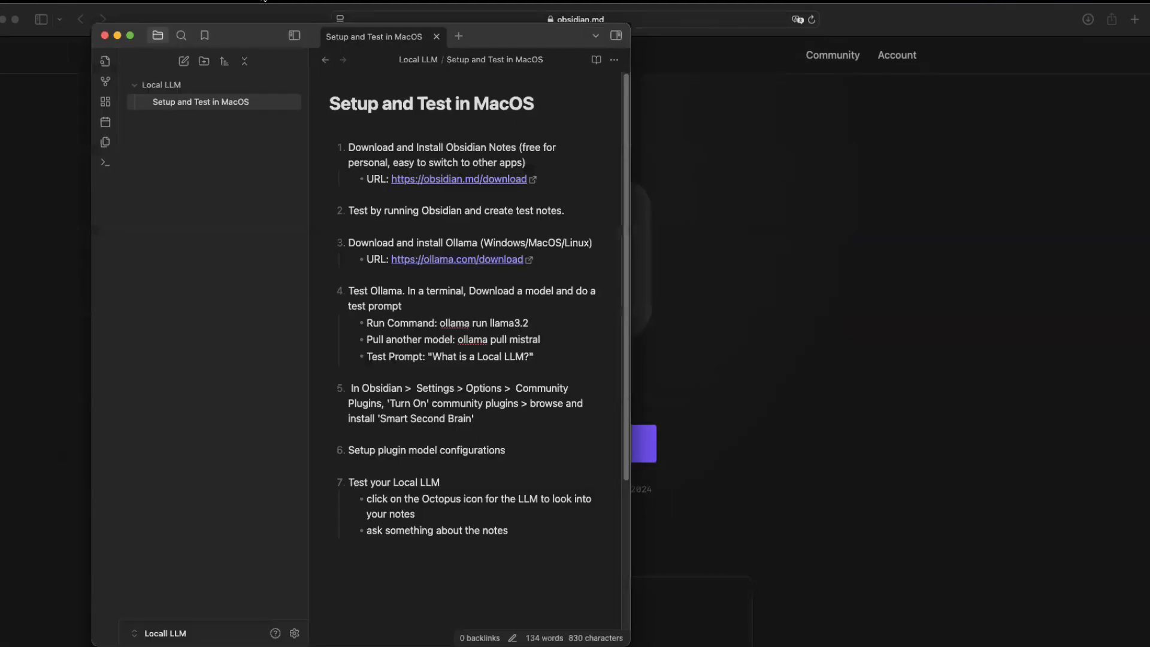
{"action": "left_click_drag", "start_coordinate": [246, 13], "coordinate": [368, 78]}
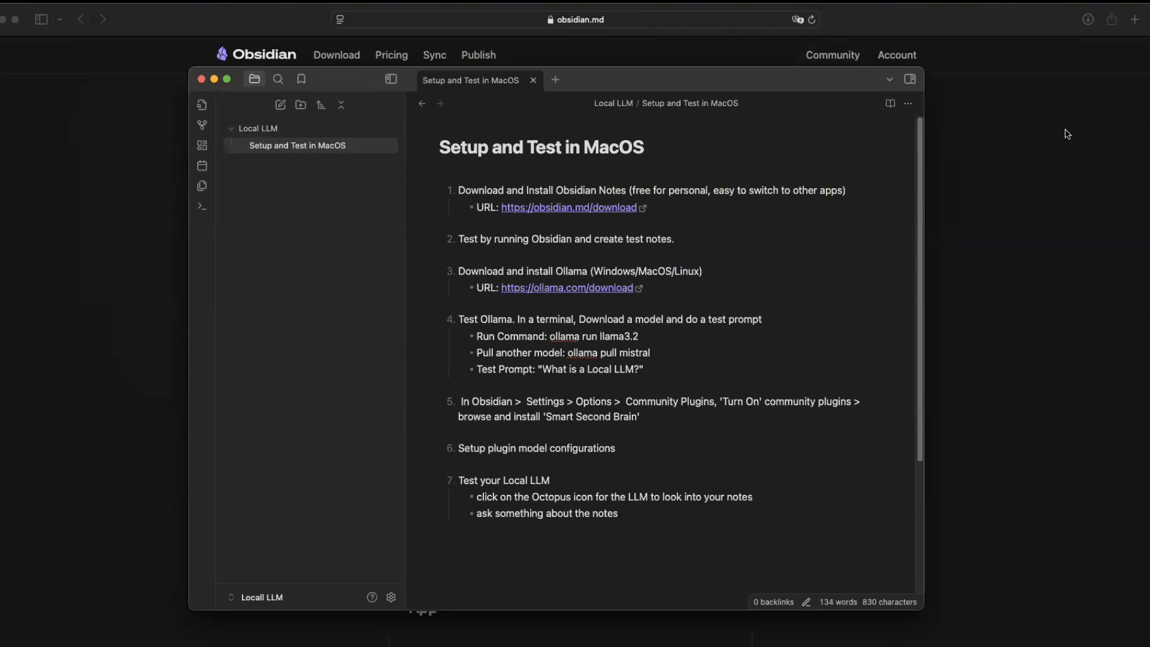
{"action": "left_click", "coordinate": [339, 606]}
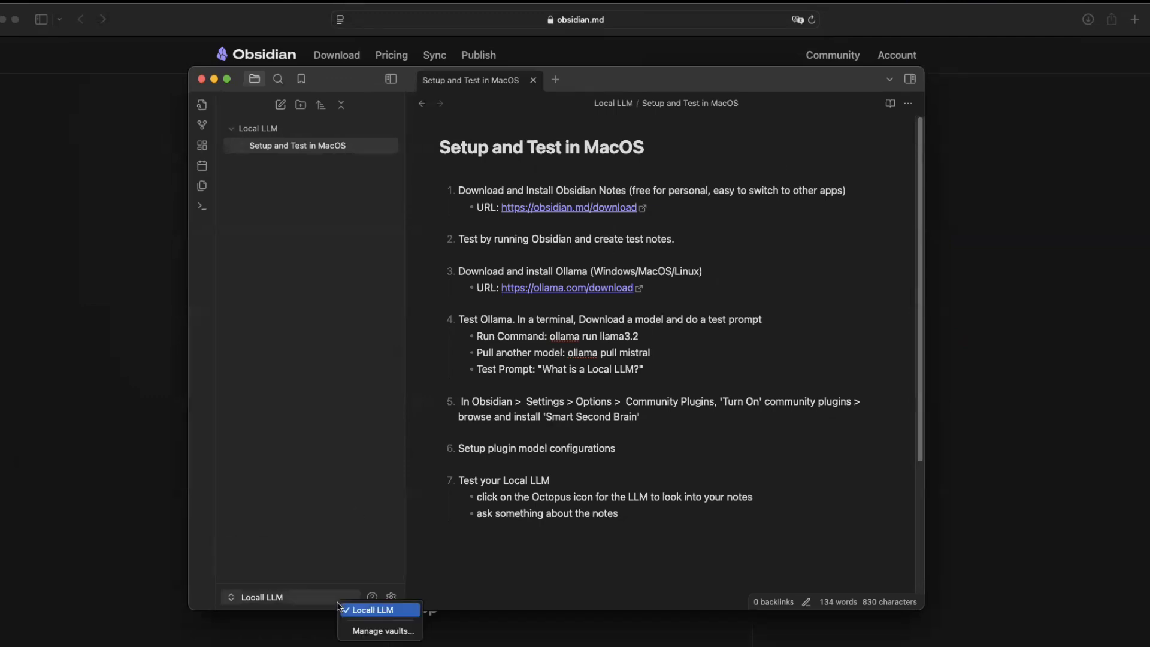
{"action": "left_click", "coordinate": [369, 632]}
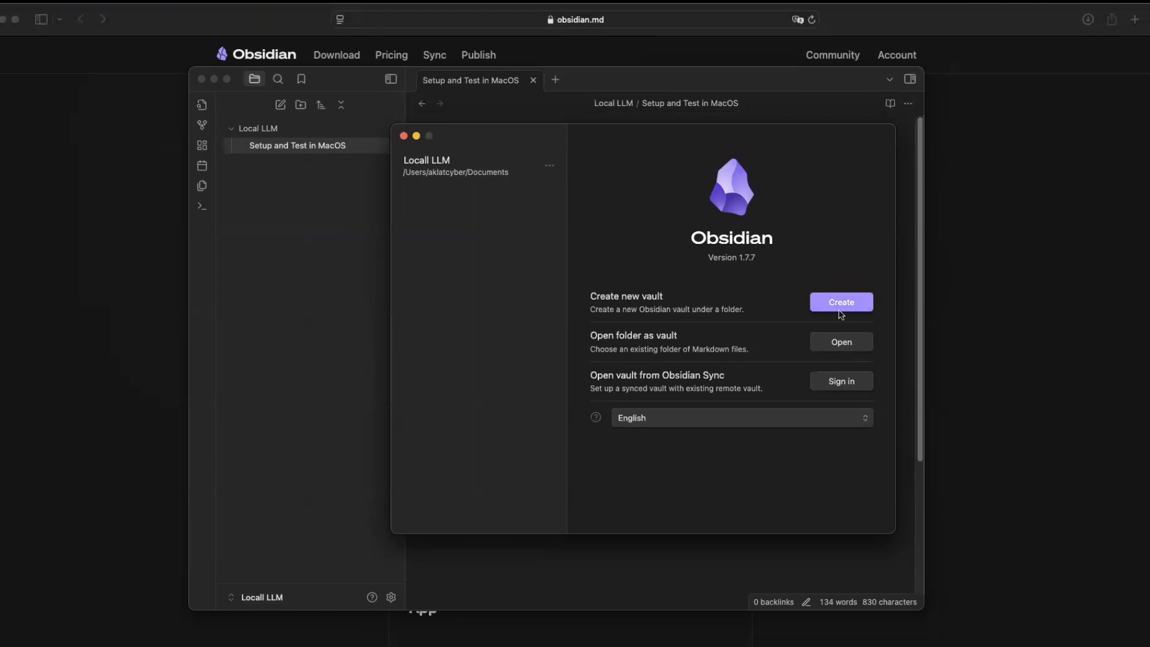
{"action": "left_click", "coordinate": [855, 302]}
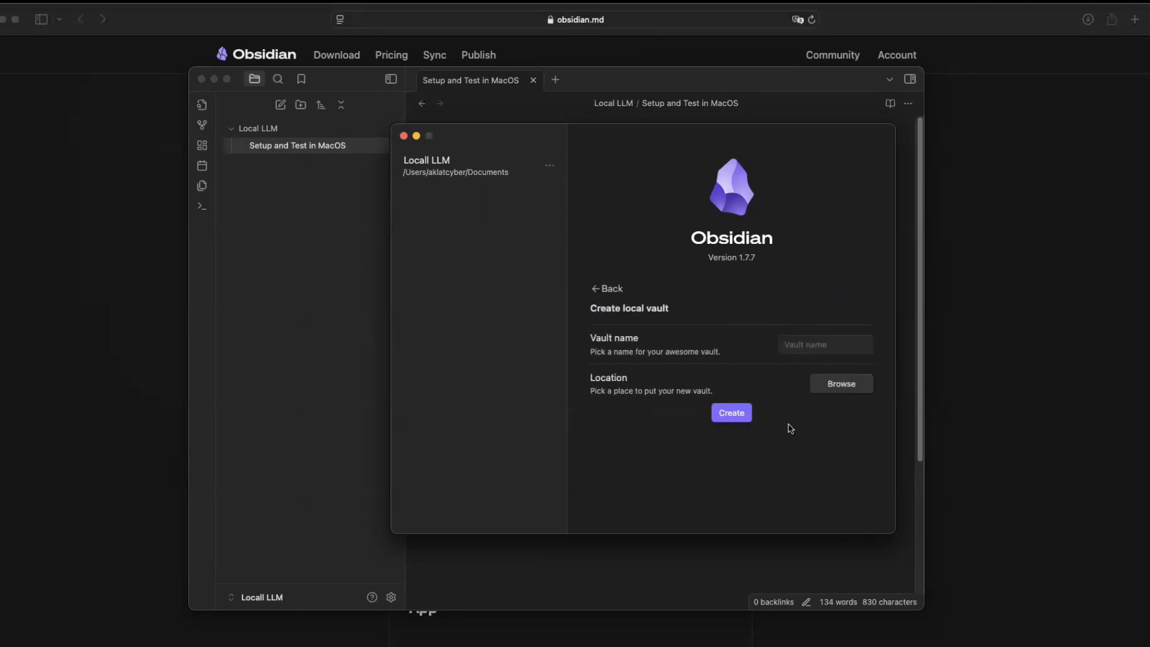
{"action": "left_click", "coordinate": [824, 346]}
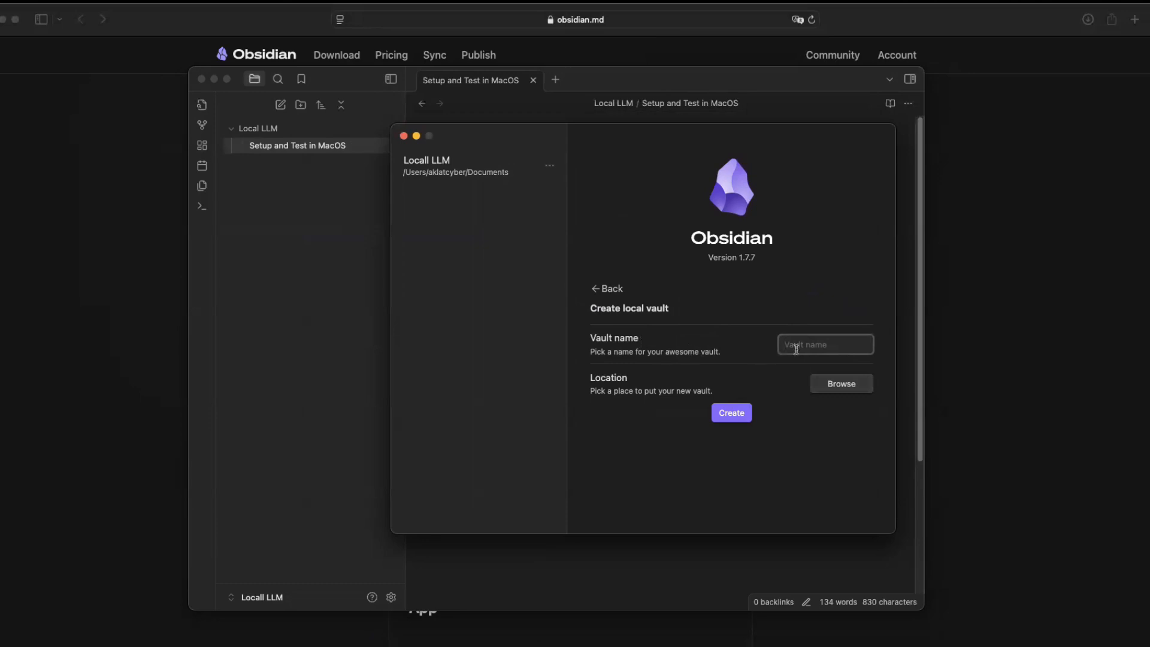
{"action": "type", "text": "test"}
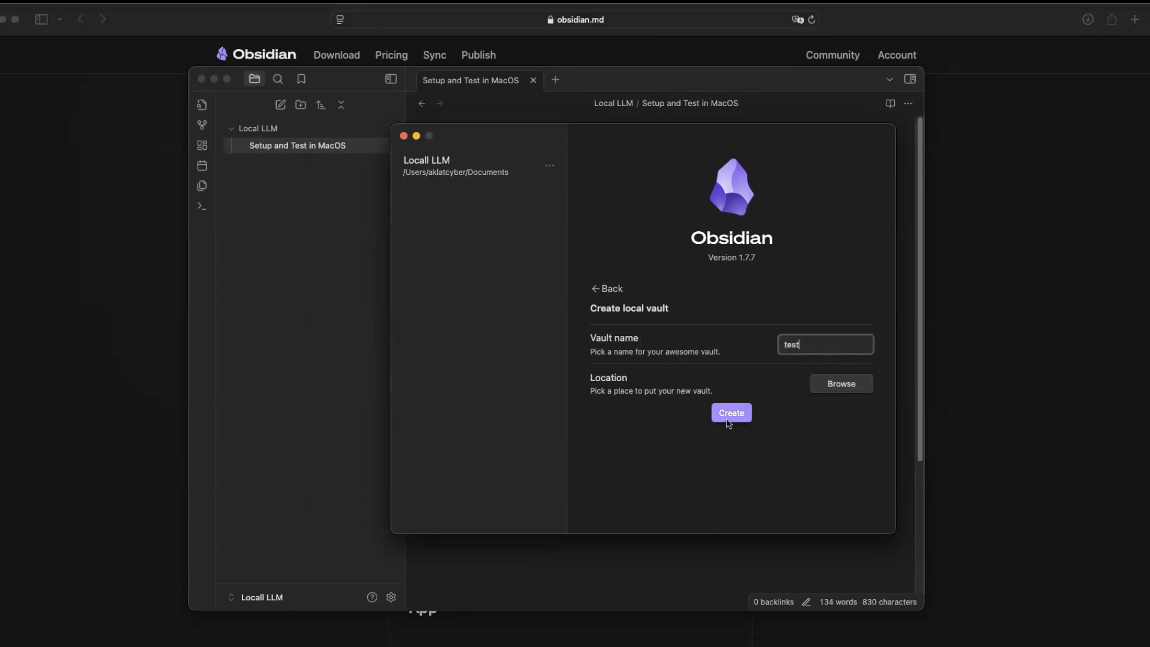
{"action": "left_click", "coordinate": [403, 136]}
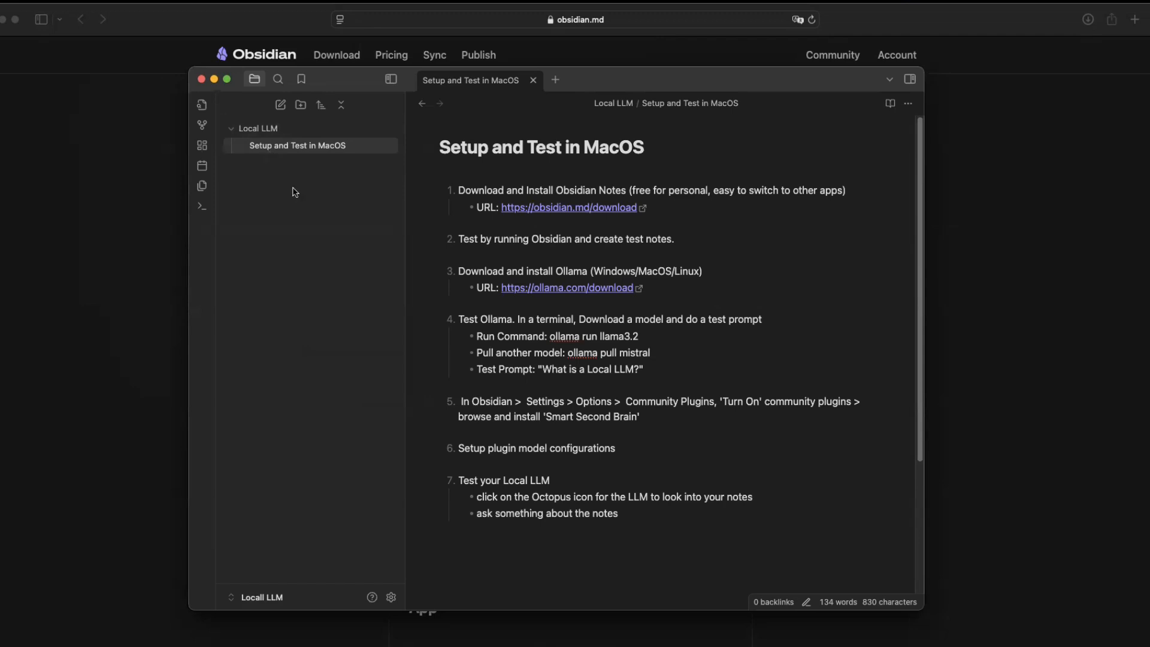
Create a new note titled Test in the Locall LLM vault.
{"action": "left_click", "coordinate": [280, 105]}
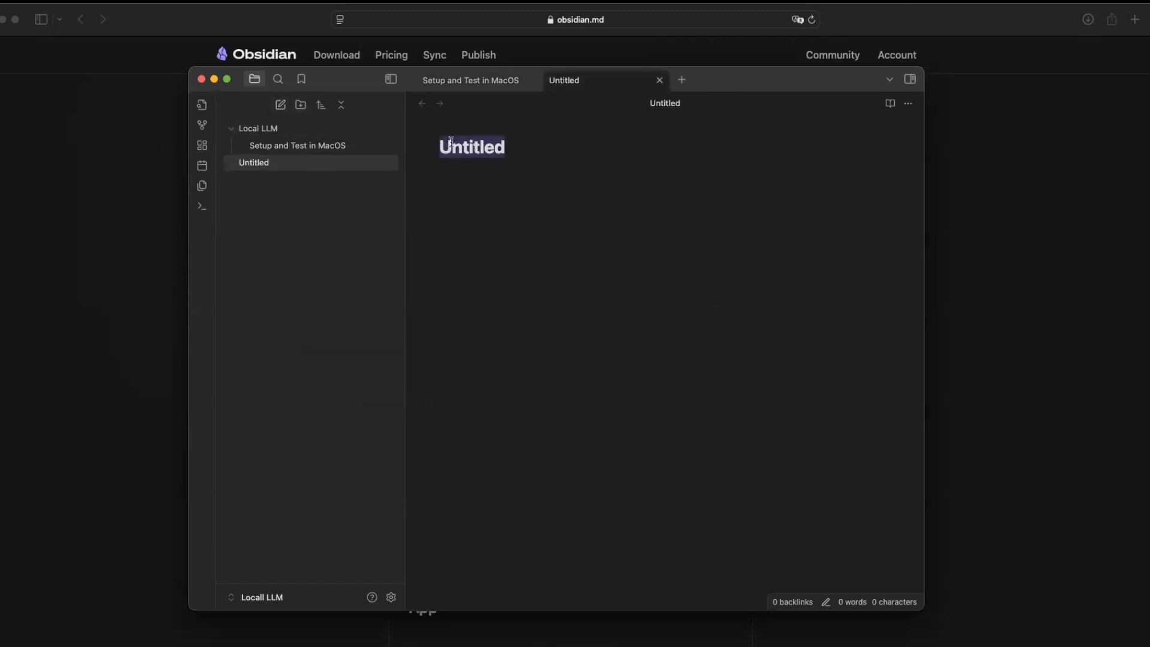
{"action": "type", "text": "Test"}
{"action": "key", "text": "Return"}
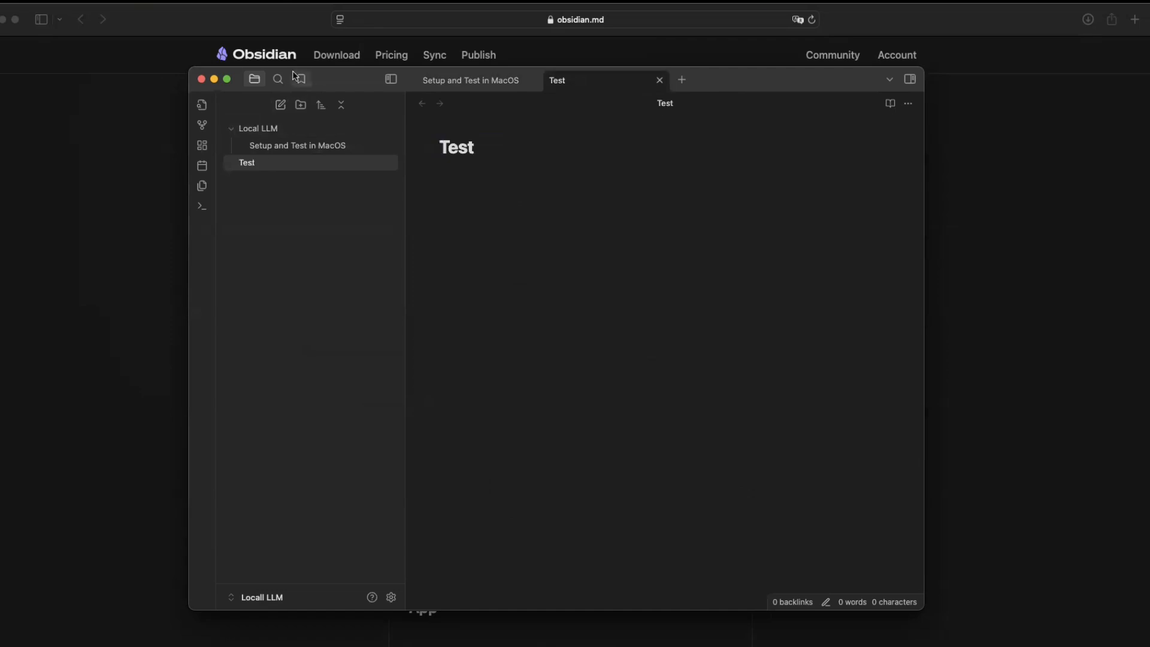
Create a folder named Test and move the Test note into it.
{"action": "left_click", "coordinate": [300, 105]}
{"action": "type", "text": "Test"}
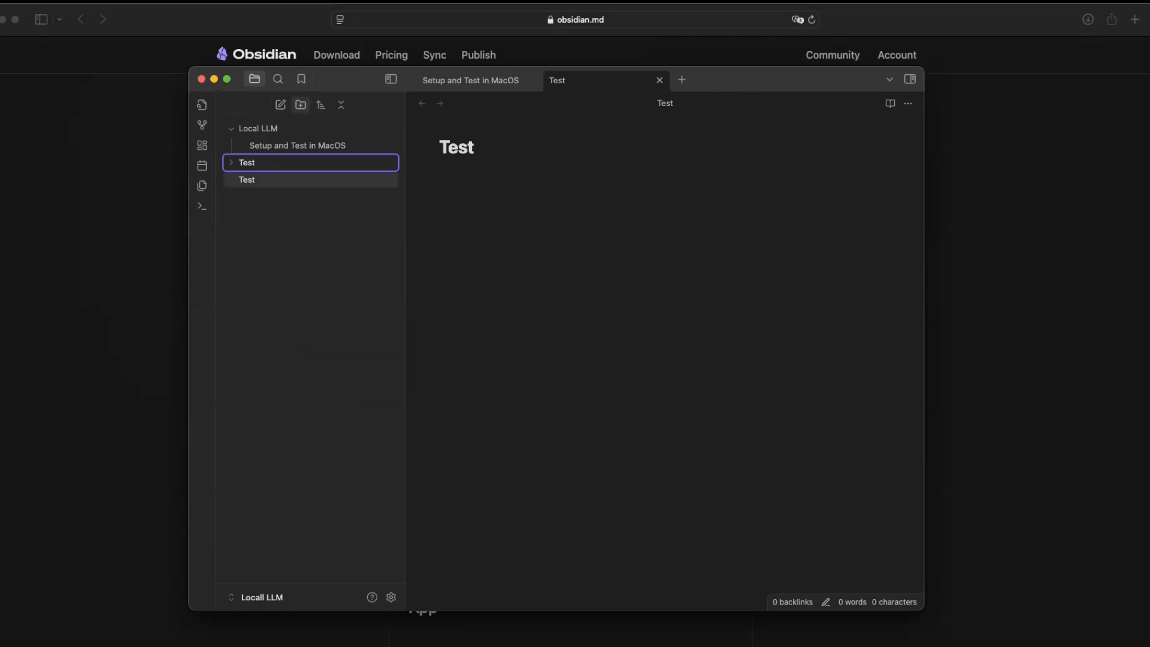
{"action": "key", "text": "Return"}
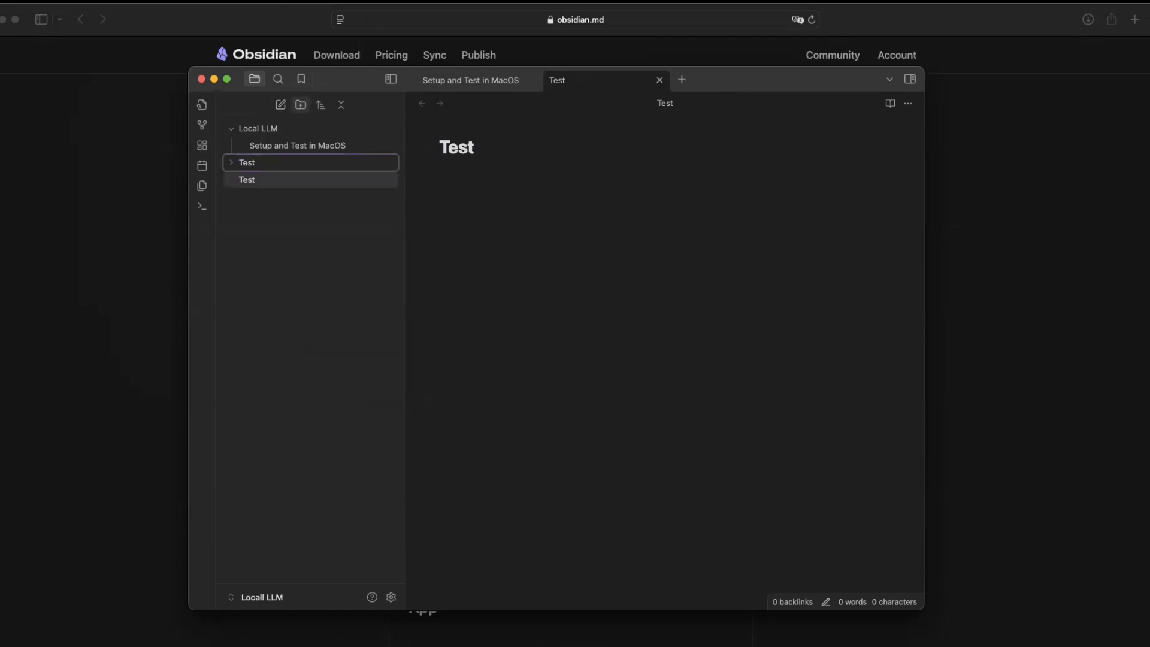
{"action": "left_click_drag", "start_coordinate": [270, 179], "coordinate": [277, 170]}
{"action": "left_click", "coordinate": [235, 169]}
{"action": "left_click", "coordinate": [235, 168]}
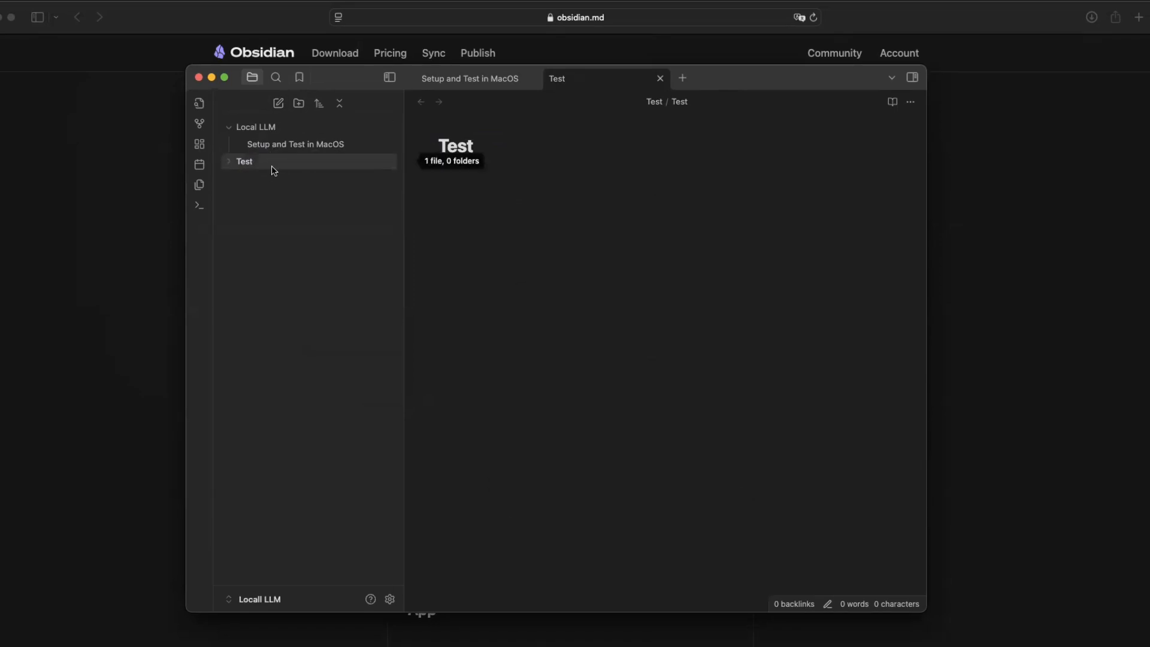
Open the Ollama download page from the link in the Setup and Test in MacOS note, and dismiss the browser window.
{"action": "left_click", "coordinate": [276, 144]}
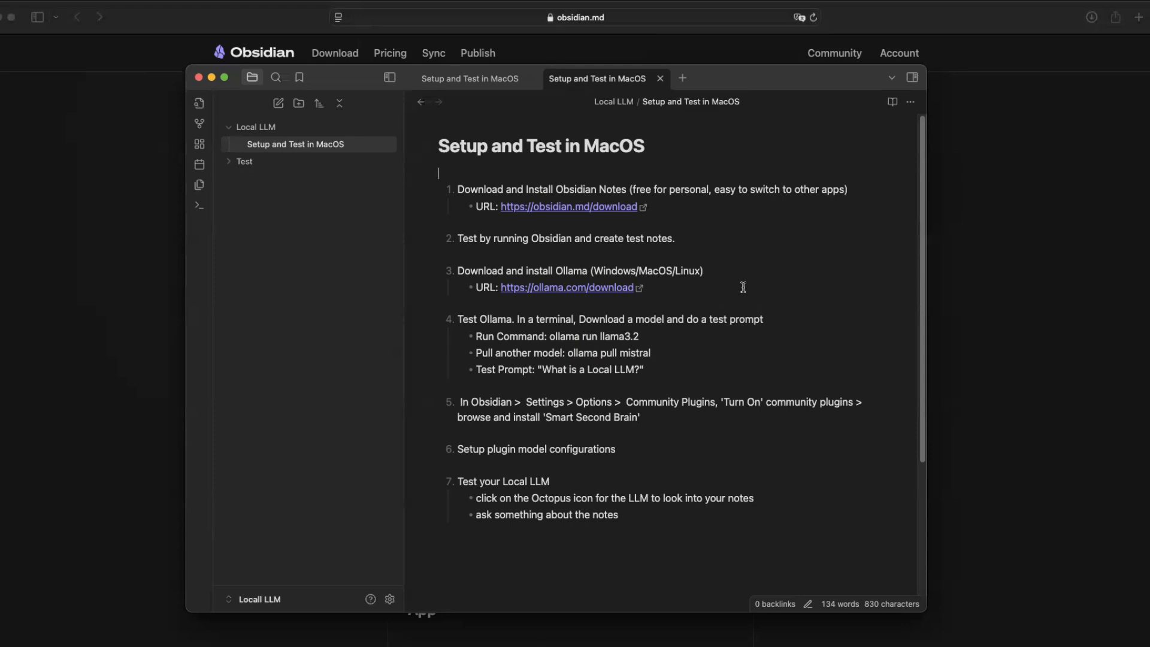
{"action": "left_click", "coordinate": [556, 295]}
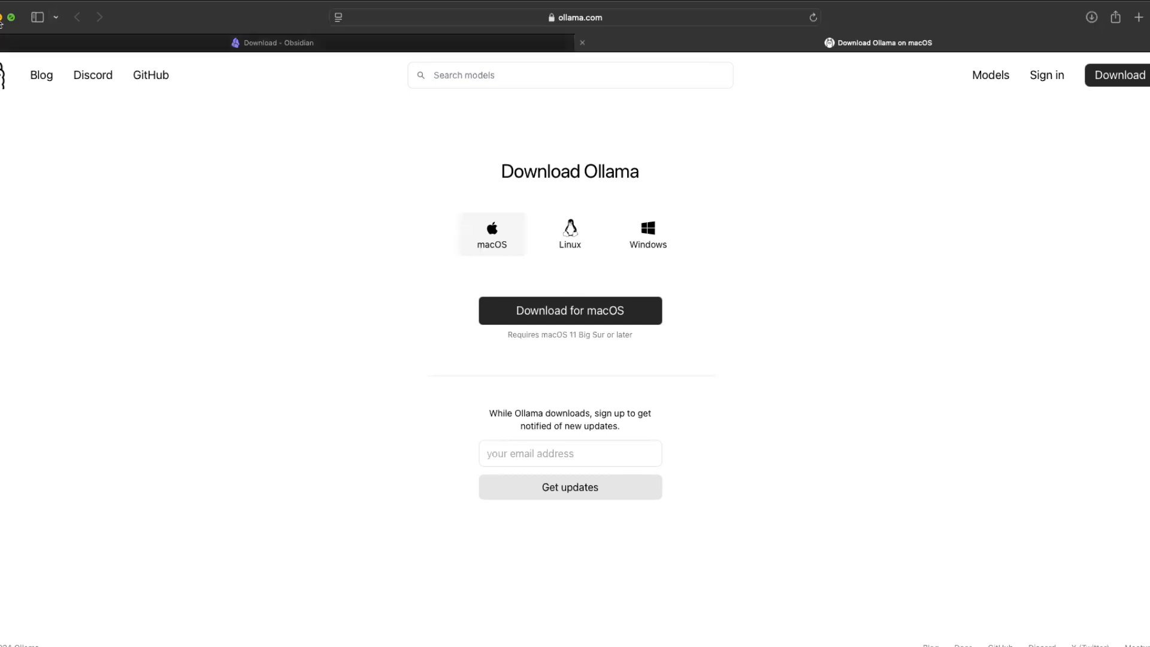
{"action": "left_click", "coordinate": [1, 19]}
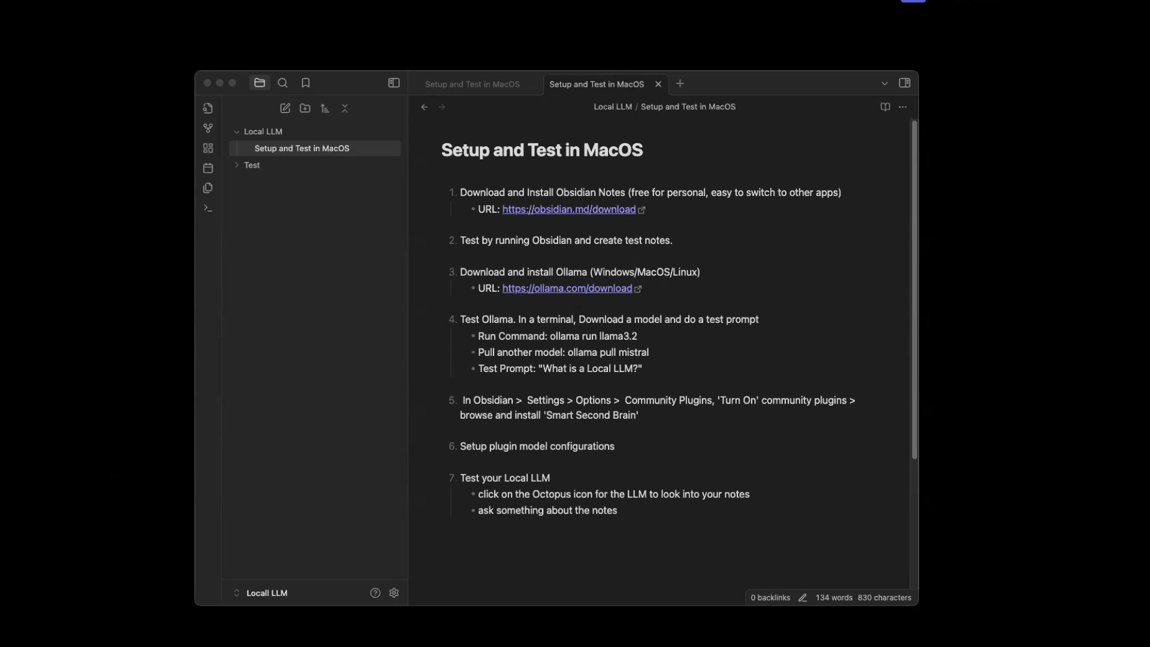
Place the Terminal window beside the setup note and download and start the model with "ollama run llama3.2".
{"action": "left_click_drag", "start_coordinate": [76, 141], "coordinate": [374, 178]}
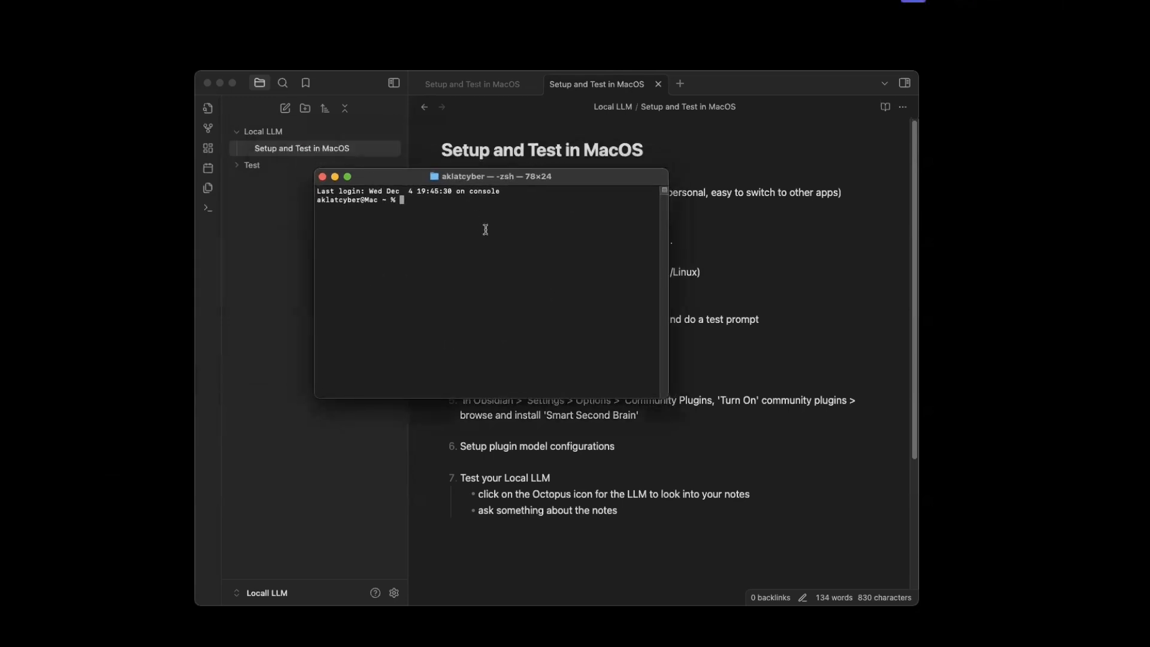
{"action": "left_click_drag", "start_coordinate": [409, 182], "coordinate": [864, 229]}
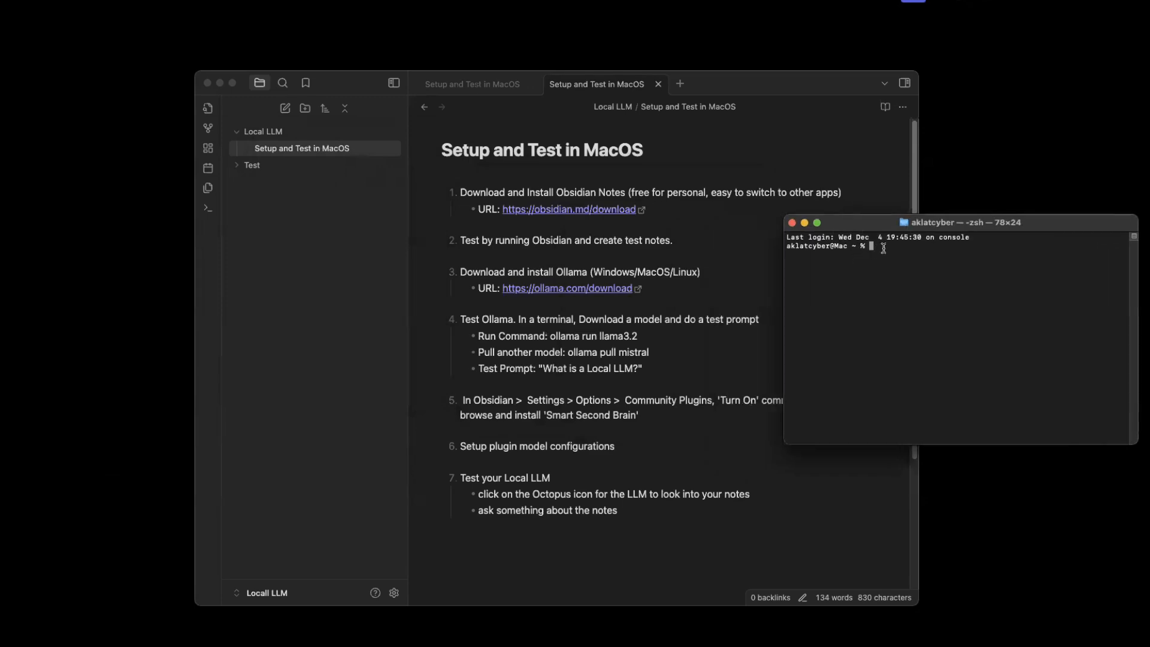
{"action": "type", "text": "ollama run llama3.2"}
{"action": "key", "text": "Return"}
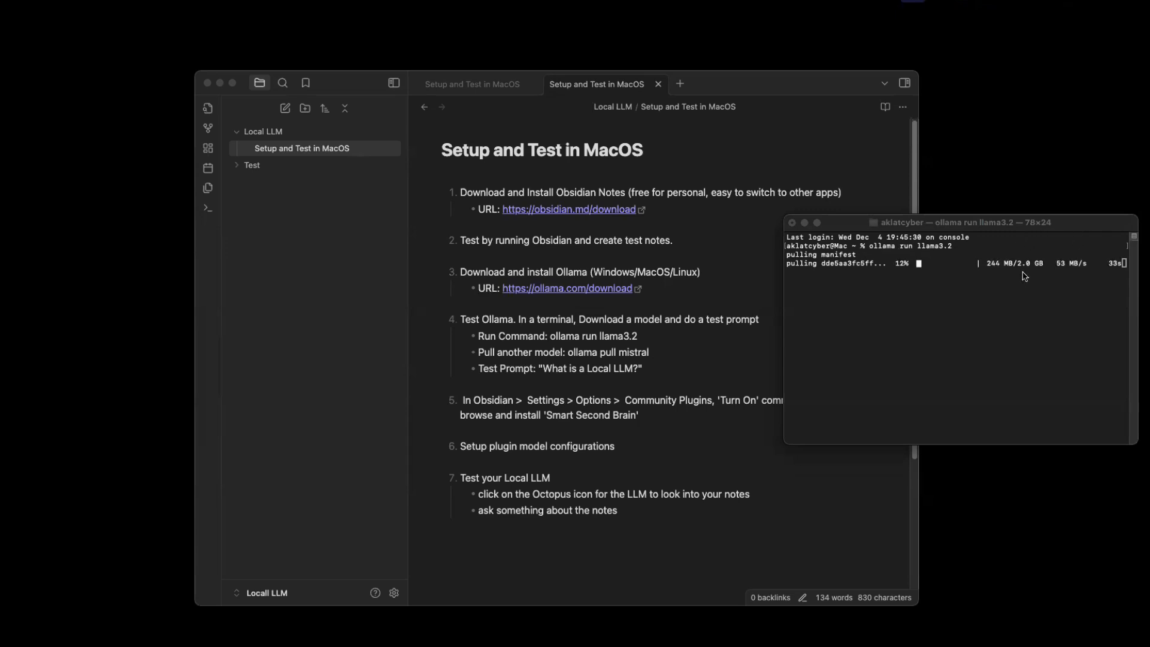
Ask the llama3.2 model "What is a local LLM?" in the enlarged terminal and end the chat with /bye.
{"action": "left_click", "coordinate": [852, 230]}
{"action": "left_click_drag", "start_coordinate": [852, 230], "coordinate": [528, 141]}
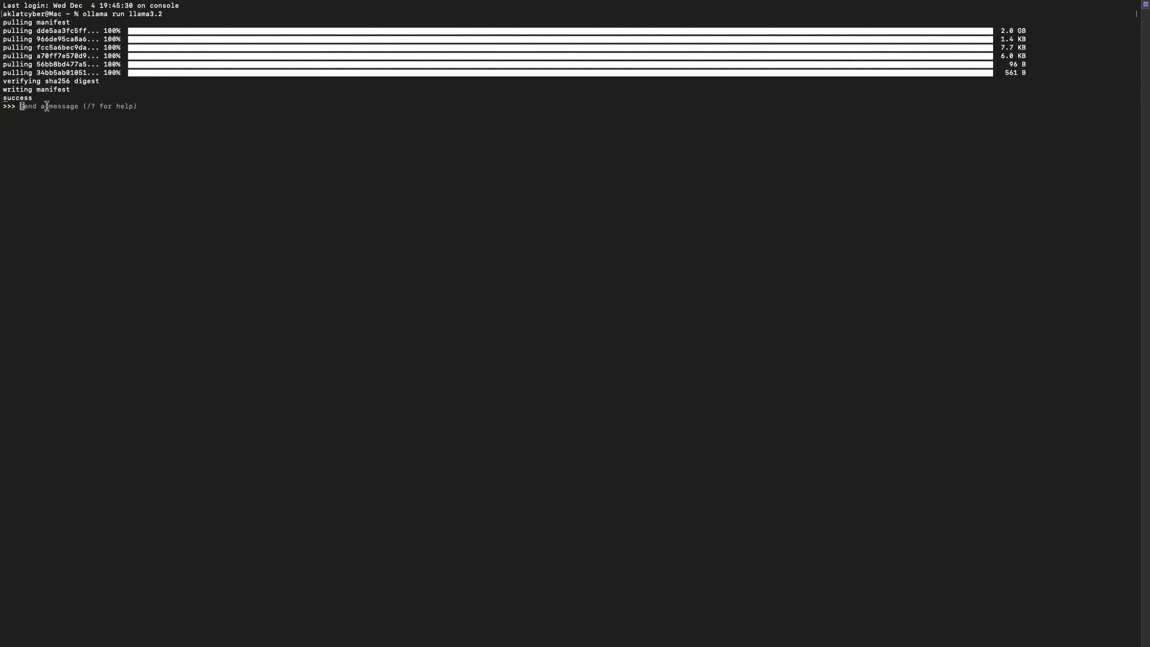
{"action": "type", "text": "What is a locallLLN"}
{"action": "key", "text": "BackSpace"}
{"action": "type", "text": "M?"}
{"action": "key", "text": "Return"}
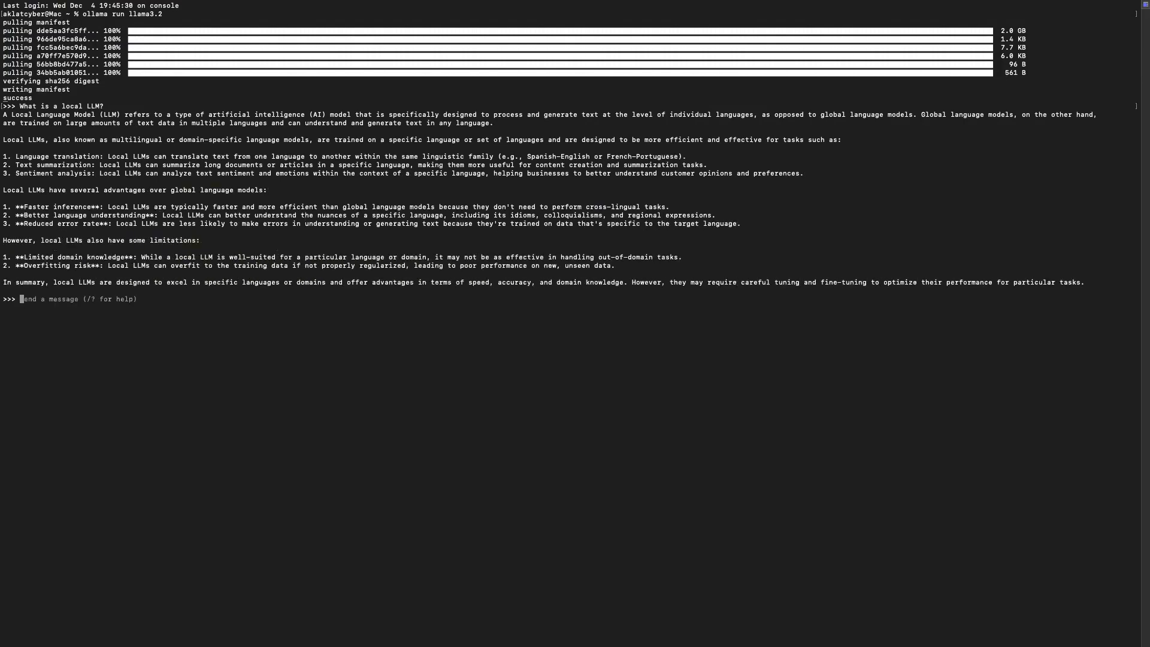
{"action": "type", "text": "/bye"}
{"action": "key", "text": "Return"}
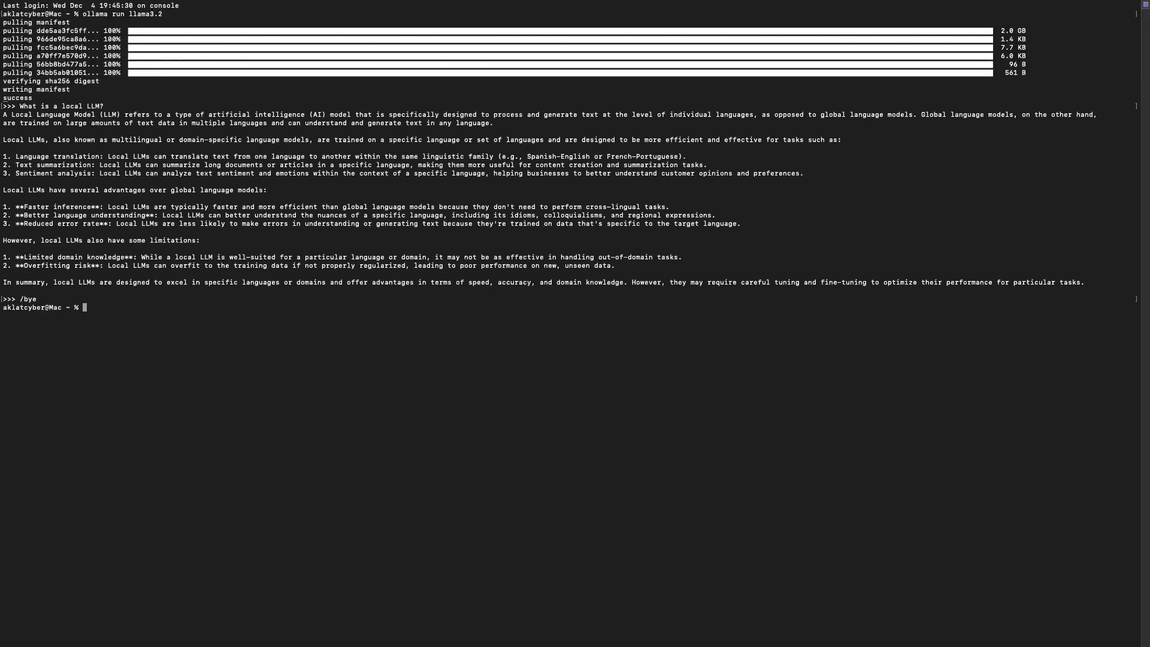
Download the mistral model with the command "ollama pull mistral".
{"action": "type", "text": "pull"}
{"action": "key", "text": "BackSpace"}
{"action": "key", "text": "BackSpace"}
{"action": "key", "text": "BackSpace"}
{"action": "key", "text": "BackSpace"}
{"action": "key", "text": "BackSpace"}
{"action": "type", "text": "ollama pull mistral"}
{"action": "key", "text": "Return"}
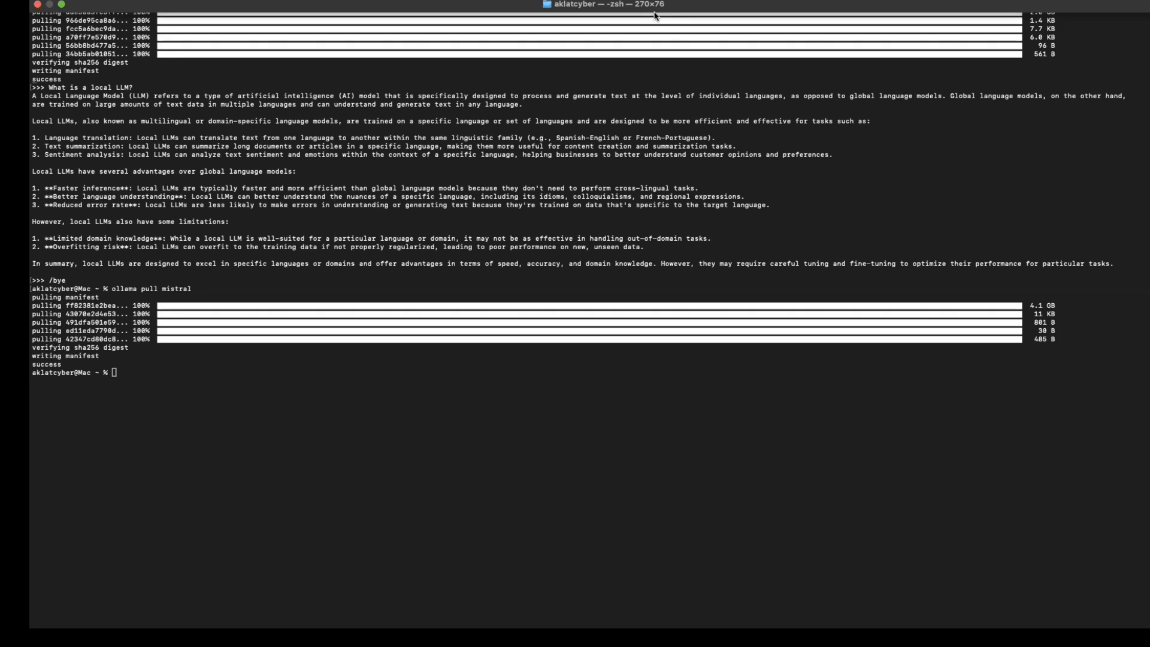
Start the second model with "ollama run mistral" and ask it "What is a local LLM?".
{"action": "left_click", "coordinate": [133, 374]}
{"action": "type", "text": "ollam r"}
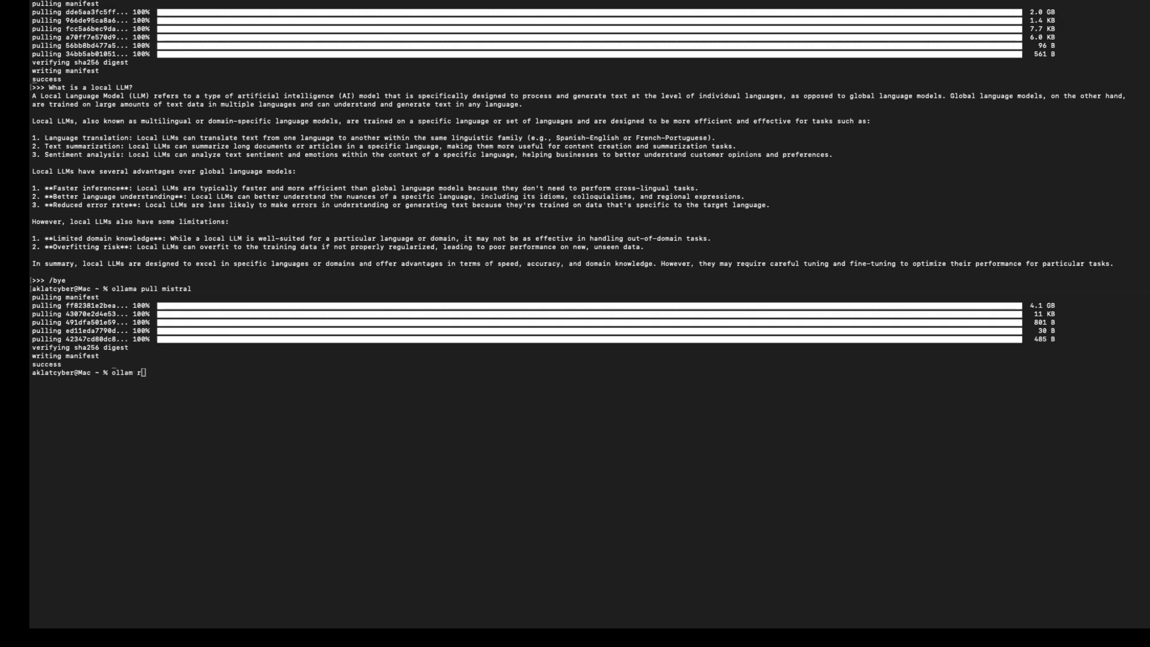
{"action": "left_click", "coordinate": [150, 378]}
{"action": "key", "text": "BackSpace"}
{"action": "key", "text": "BackSpace"}
{"action": "type", "text": "a run mistral"}
{"action": "key", "text": "Return"}
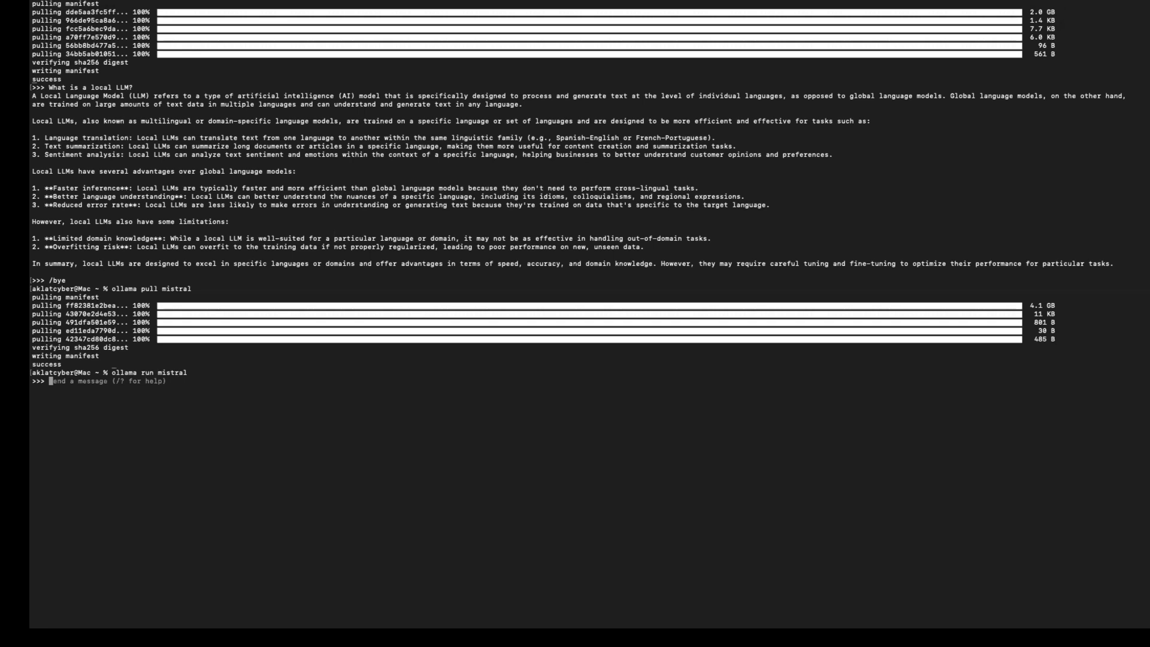
{"action": "type", "text": "What is a local LLM?"}
{"action": "key", "text": "Return"}
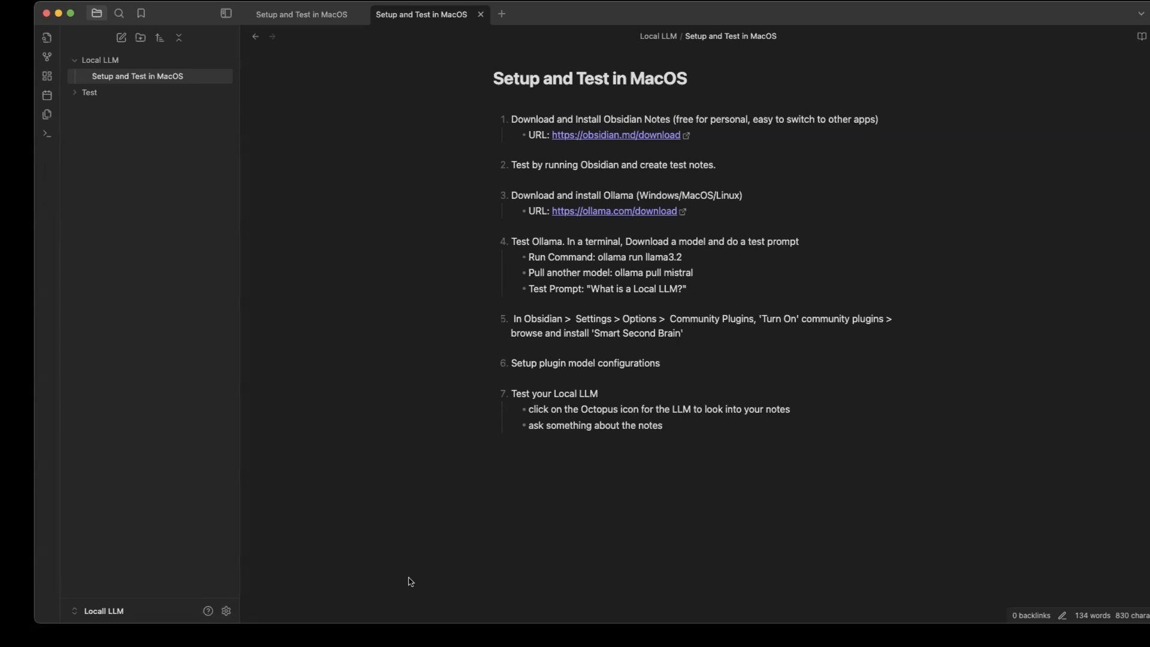
Switch to Obsidian and search its community plugins for "Secon" to locate the Smart Second Brain plugin.
{"action": "left_click", "coordinate": [226, 611]}
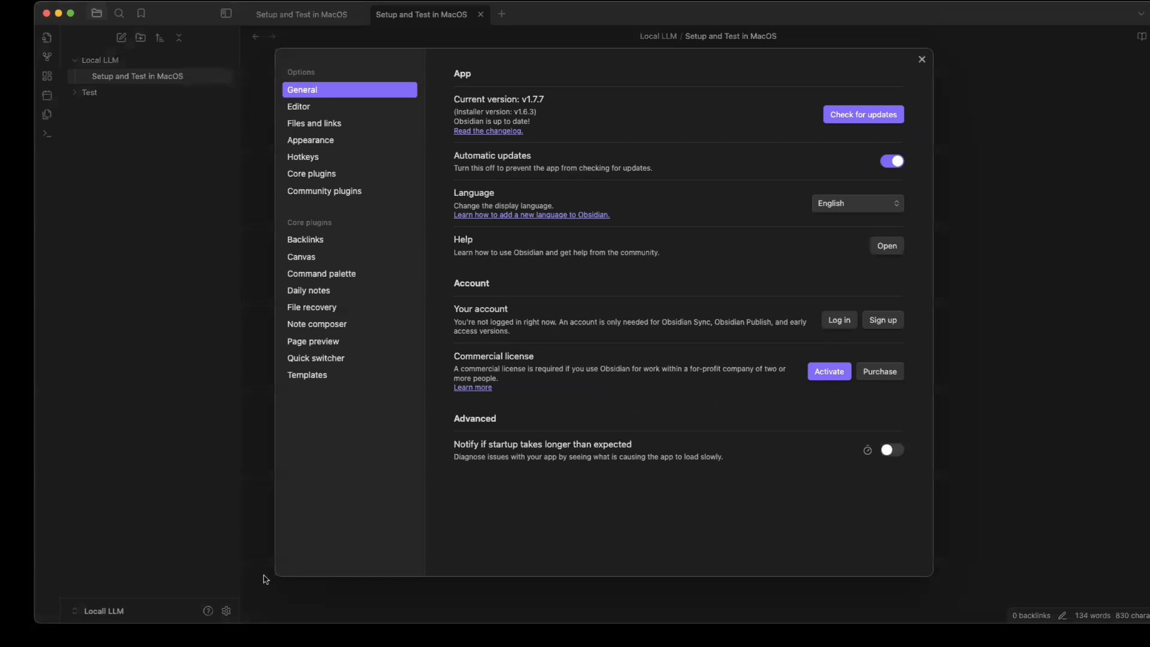
{"action": "left_click", "coordinate": [337, 192]}
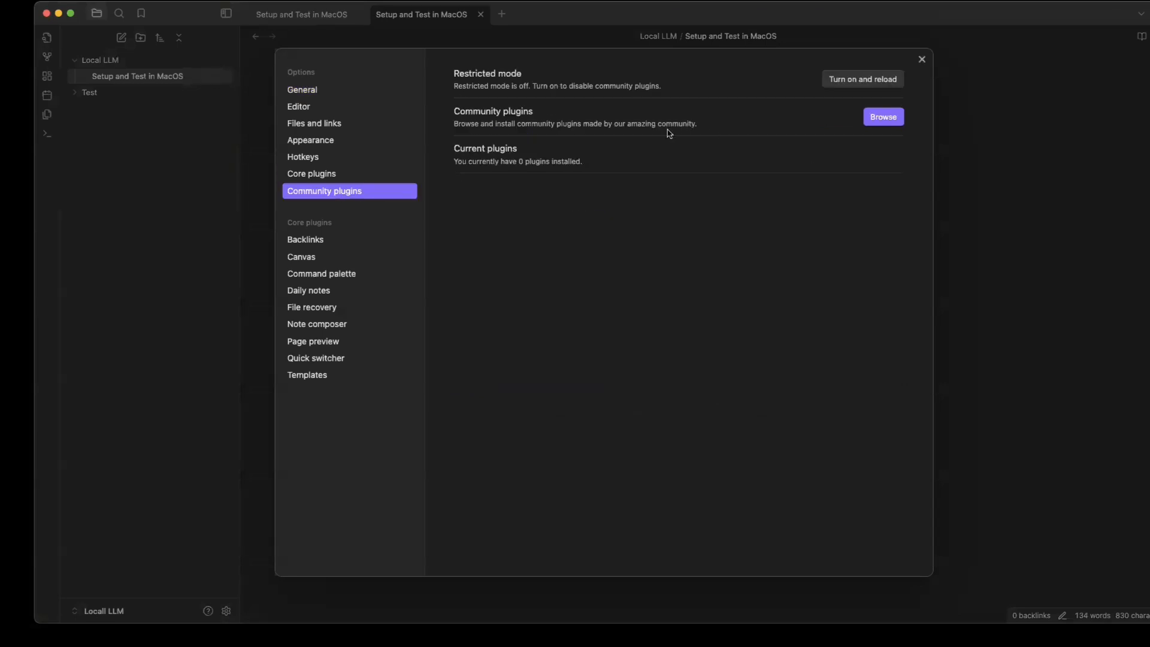
{"action": "left_click", "coordinate": [891, 119]}
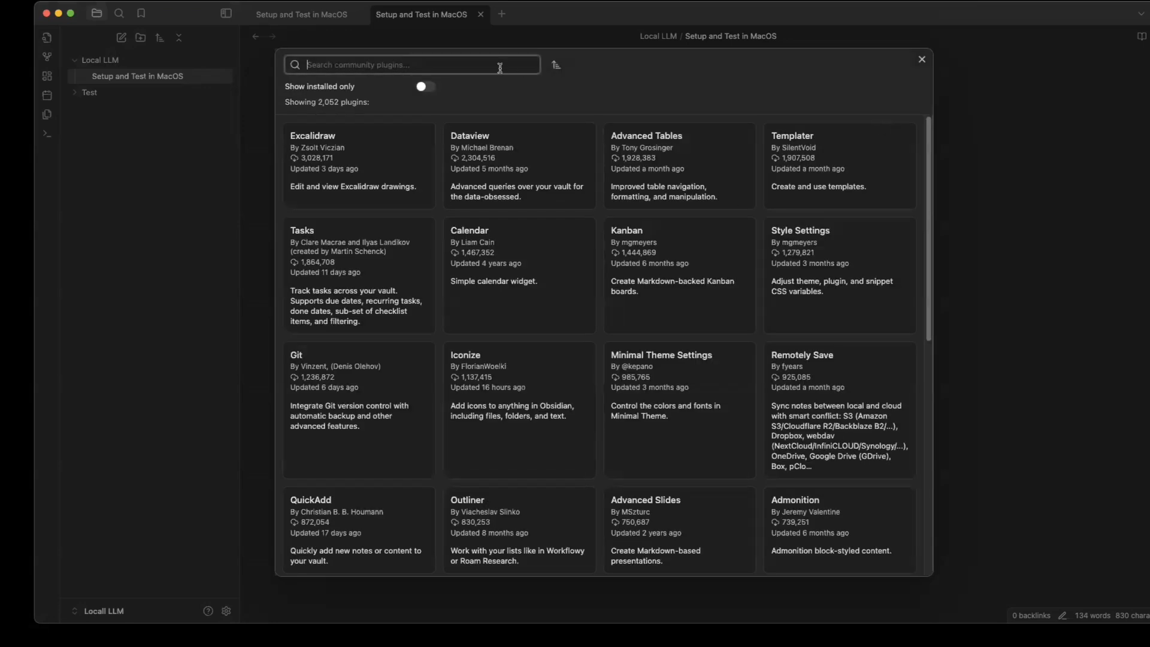
{"action": "type", "text": "Secon"}
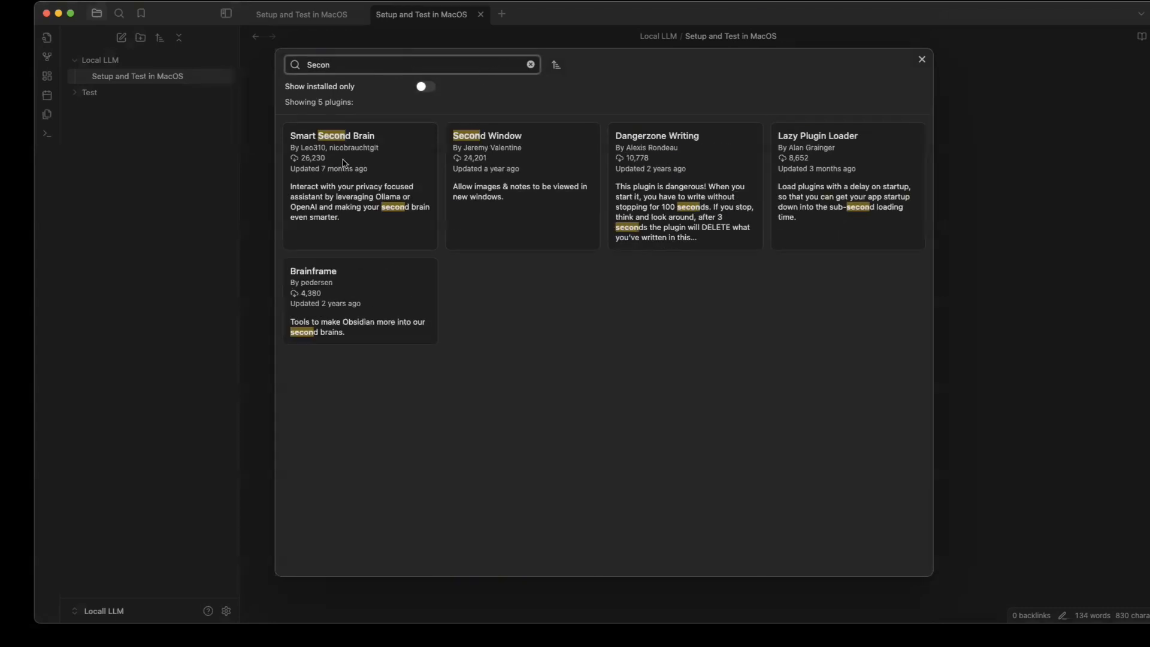
Install and enable the Smart Second Brain community plugin and open its options.
{"action": "type", "text": "d"}
{"action": "left_click", "coordinate": [348, 152]}
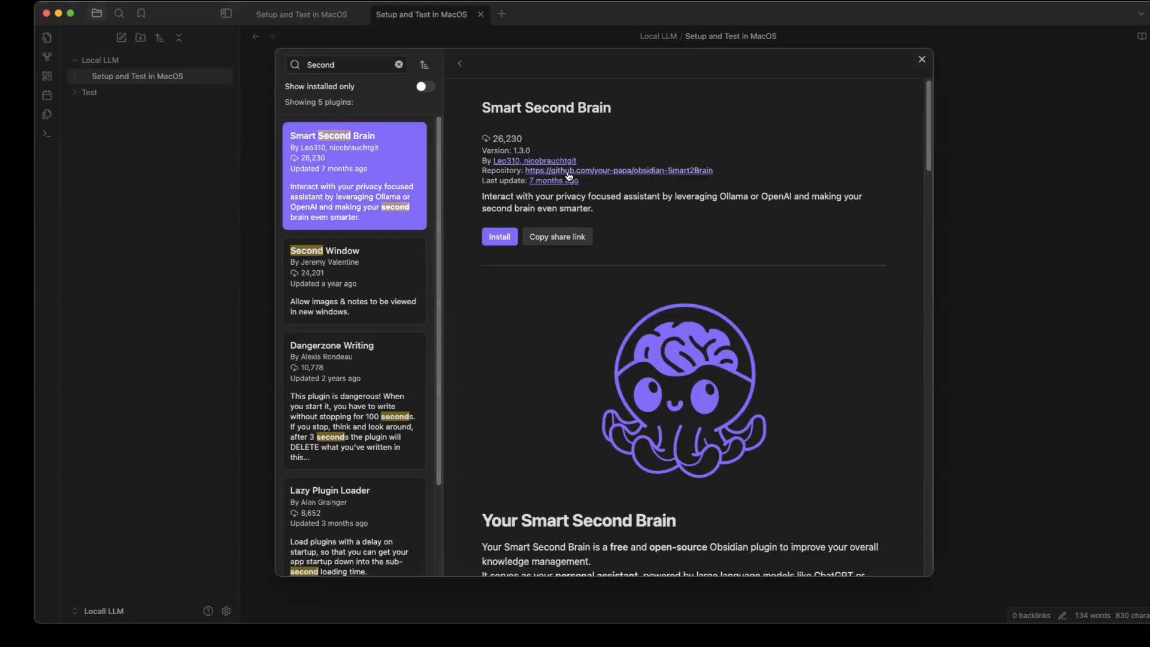
{"action": "left_click", "coordinate": [492, 243]}
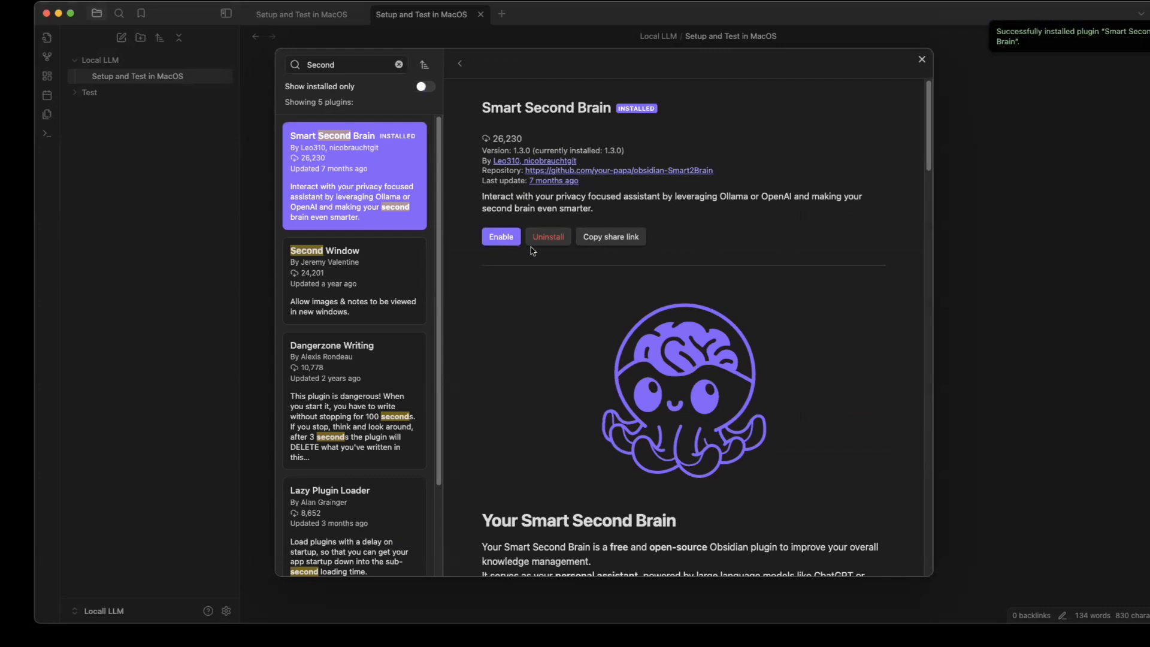
{"action": "left_click", "coordinate": [502, 237]}
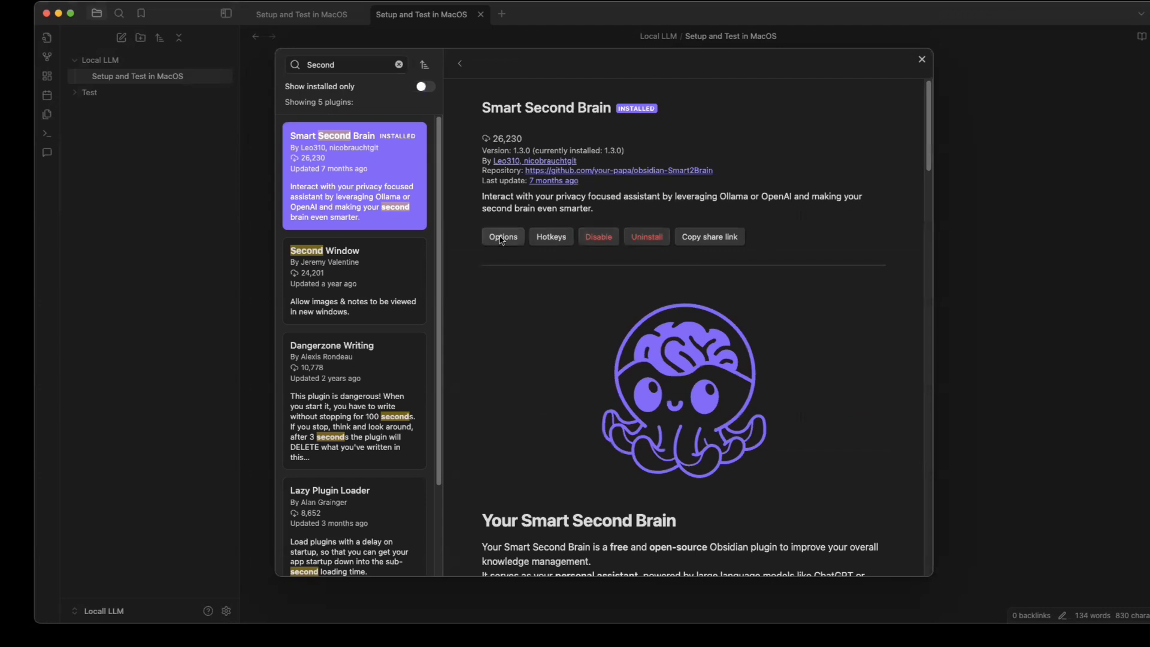
{"action": "left_click", "coordinate": [502, 238]}
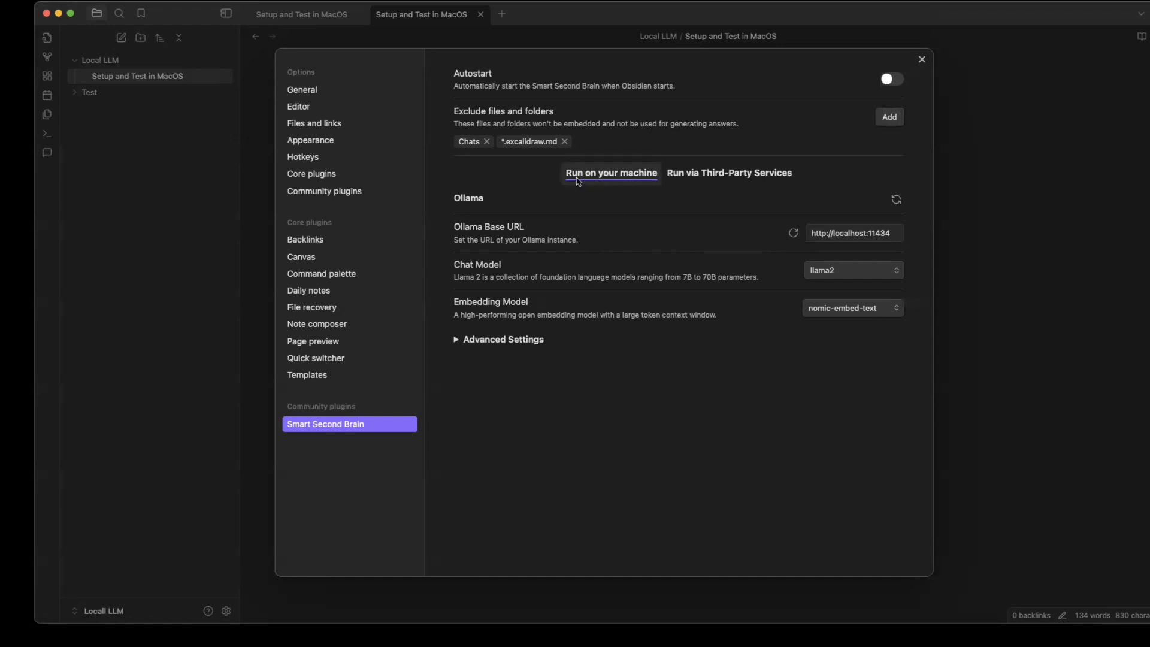
Review the plugin's third-party service settings and the Ollama base URL for running on the local machine.
{"action": "left_click", "coordinate": [686, 181]}
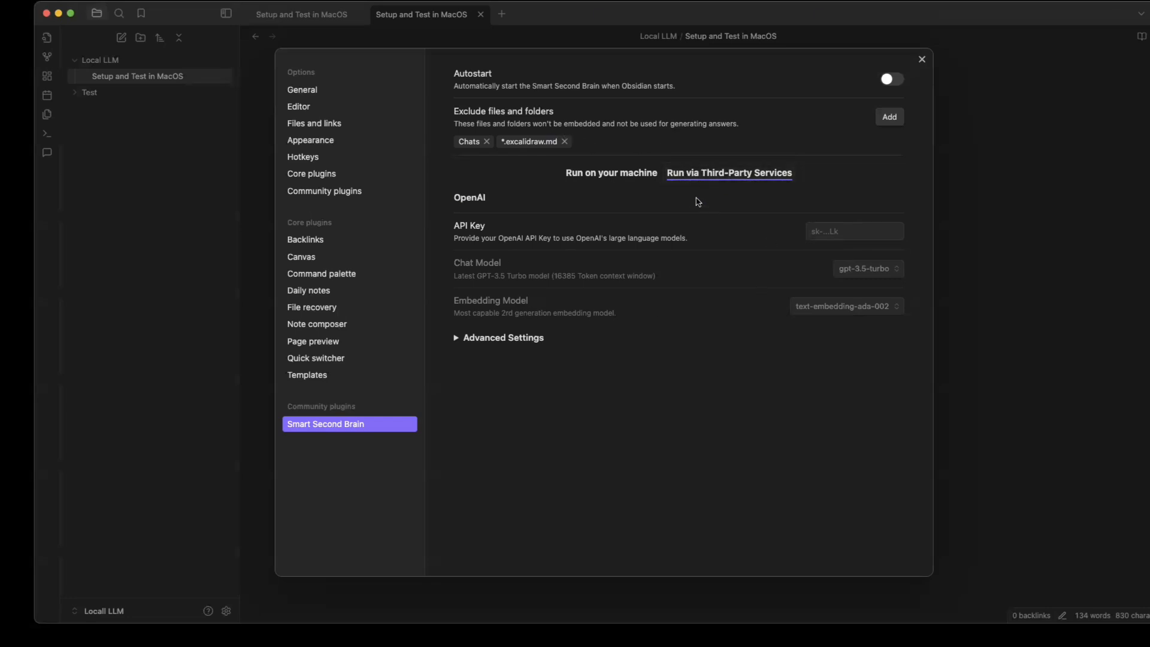
{"action": "left_click", "coordinate": [604, 180]}
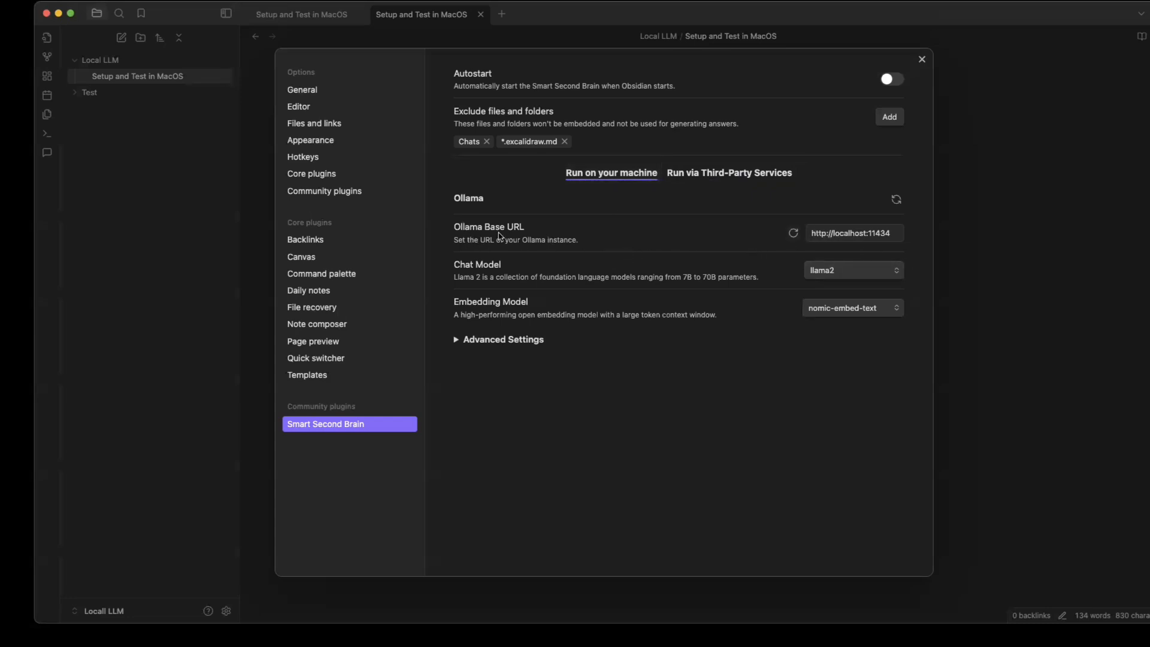
{"action": "left_click_drag", "start_coordinate": [810, 233], "coordinate": [891, 233]}
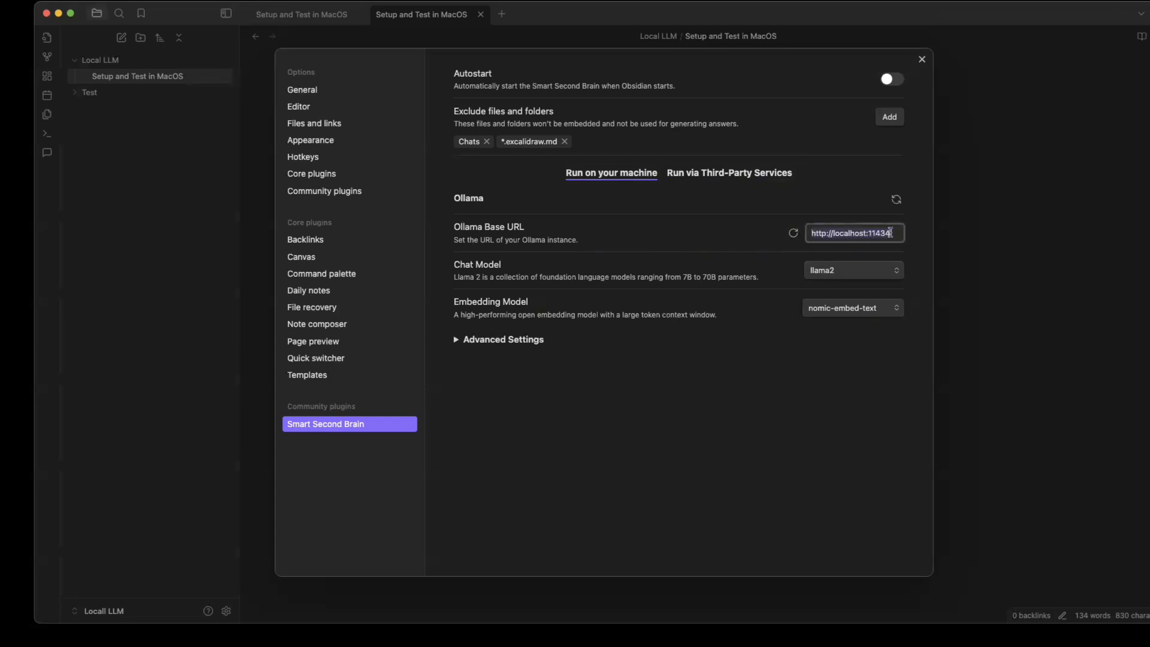
{"action": "left_click", "coordinate": [759, 242]}
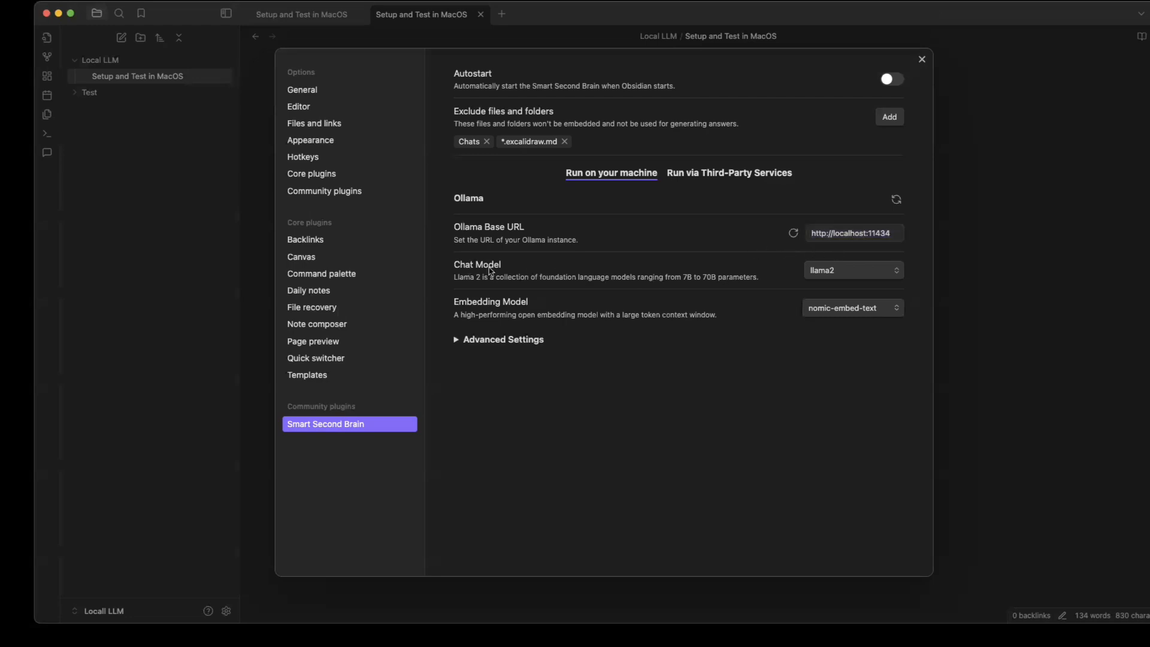
Set the plugin's chat model to llama3.2 and its embedding model to mxbai-embed-large, closing the settings when done.
{"action": "left_click", "coordinate": [895, 270]}
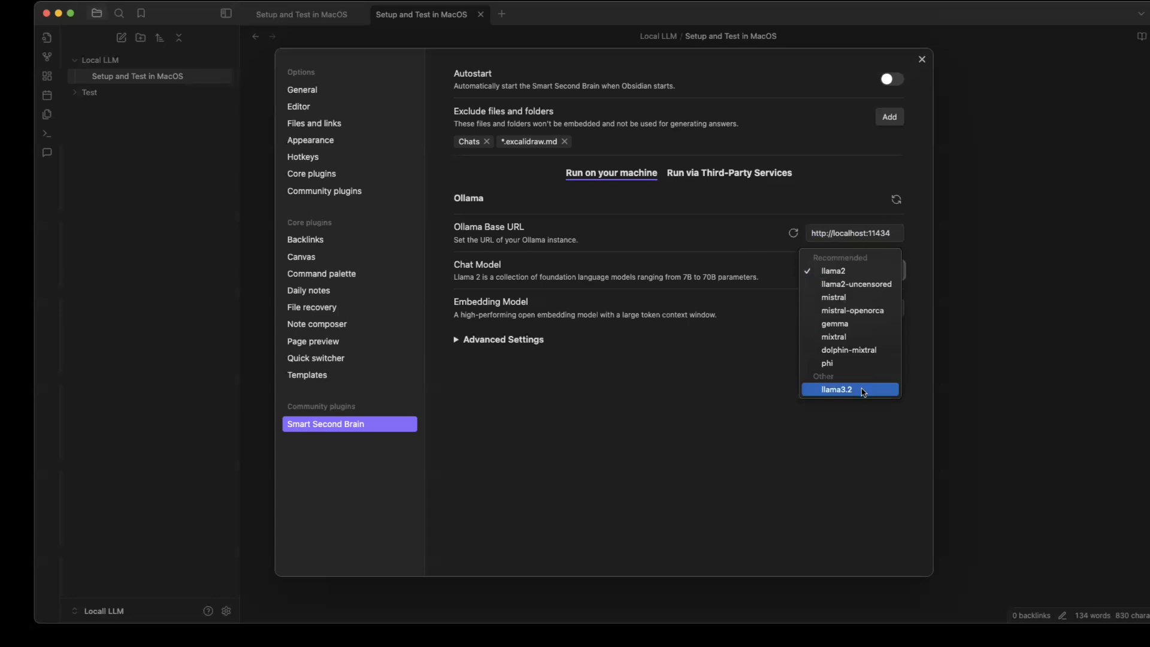
{"action": "left_click", "coordinate": [772, 352]}
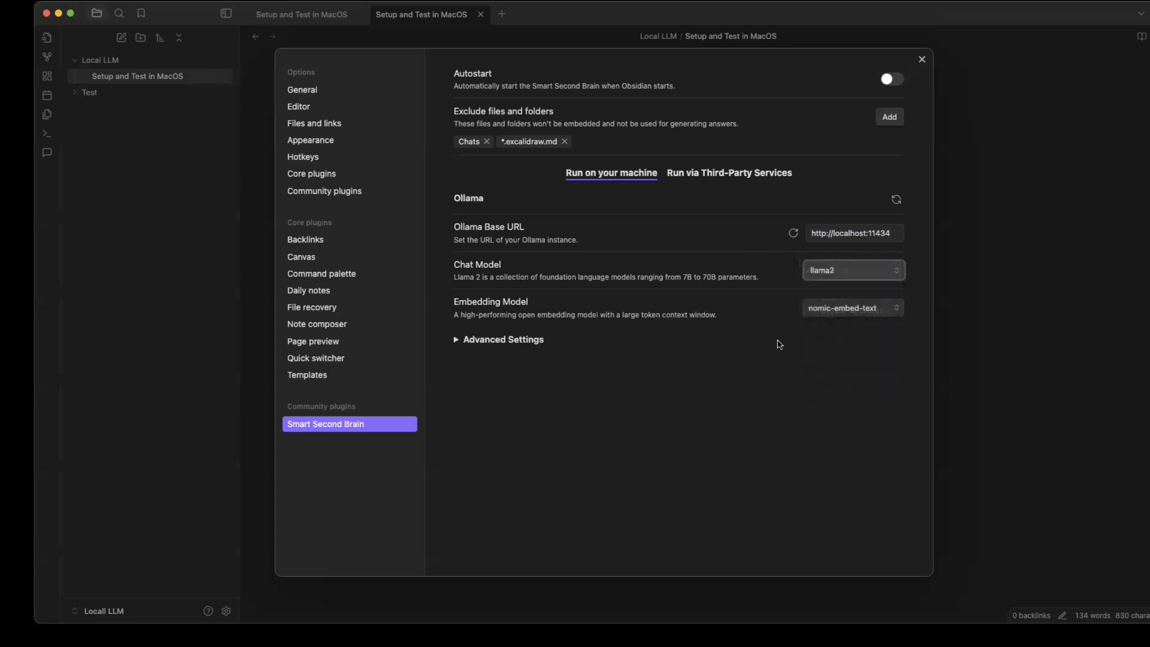
{"action": "left_click", "coordinate": [844, 271]}
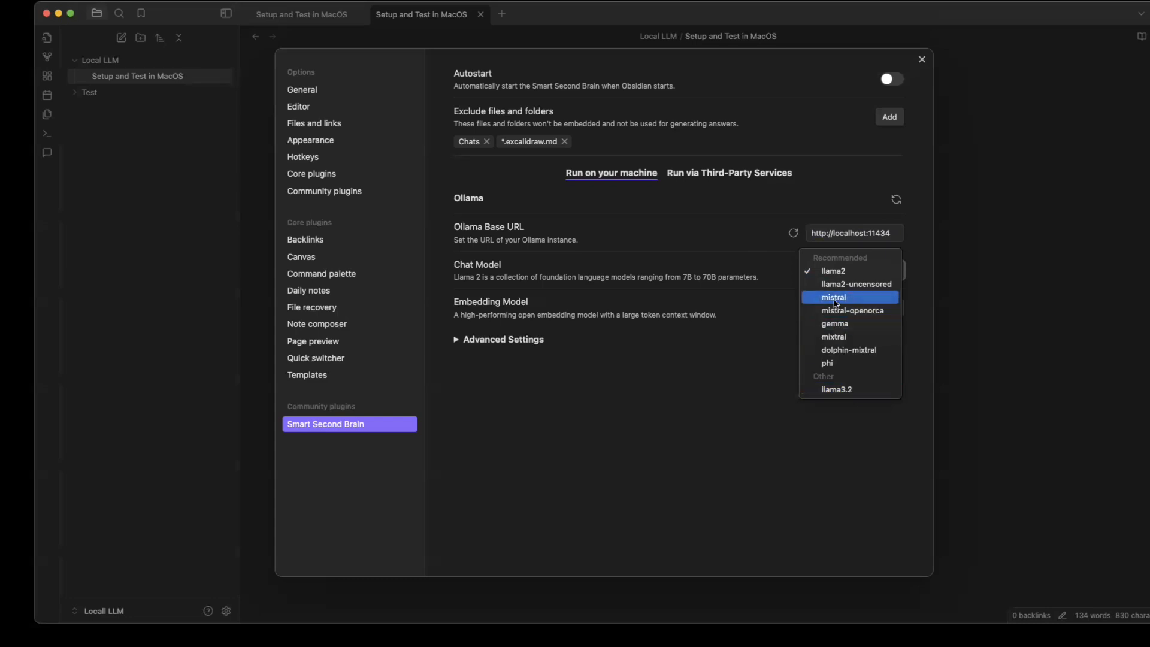
{"action": "left_click", "coordinate": [844, 390]}
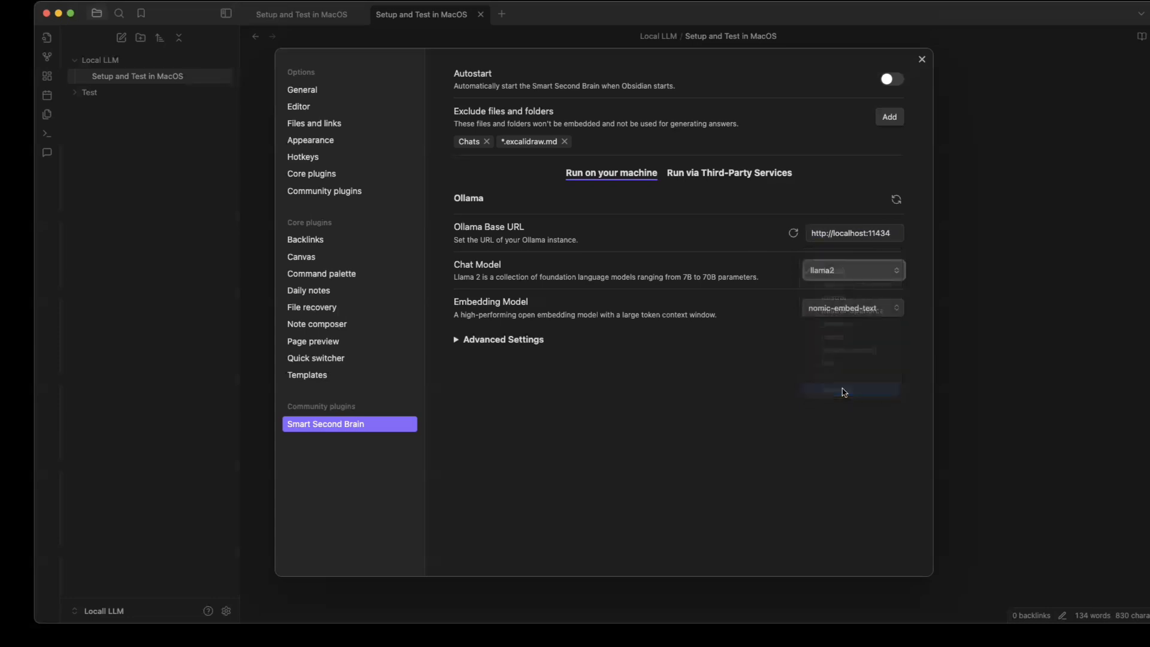
{"action": "left_click", "coordinate": [878, 307]}
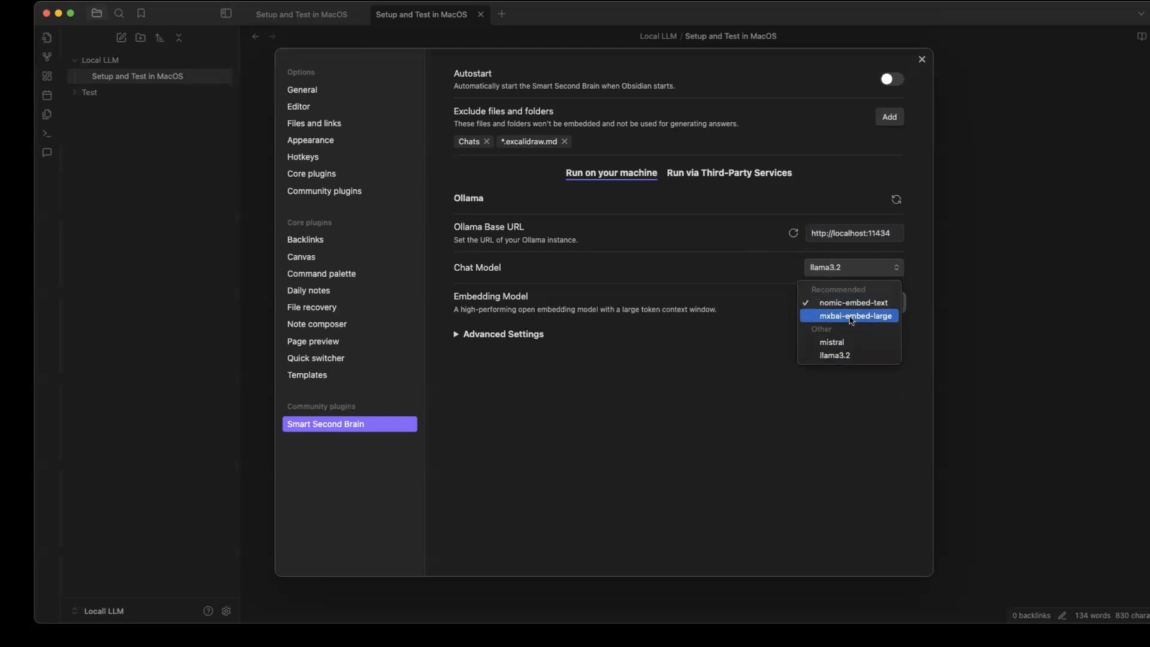
{"action": "left_click", "coordinate": [851, 317]}
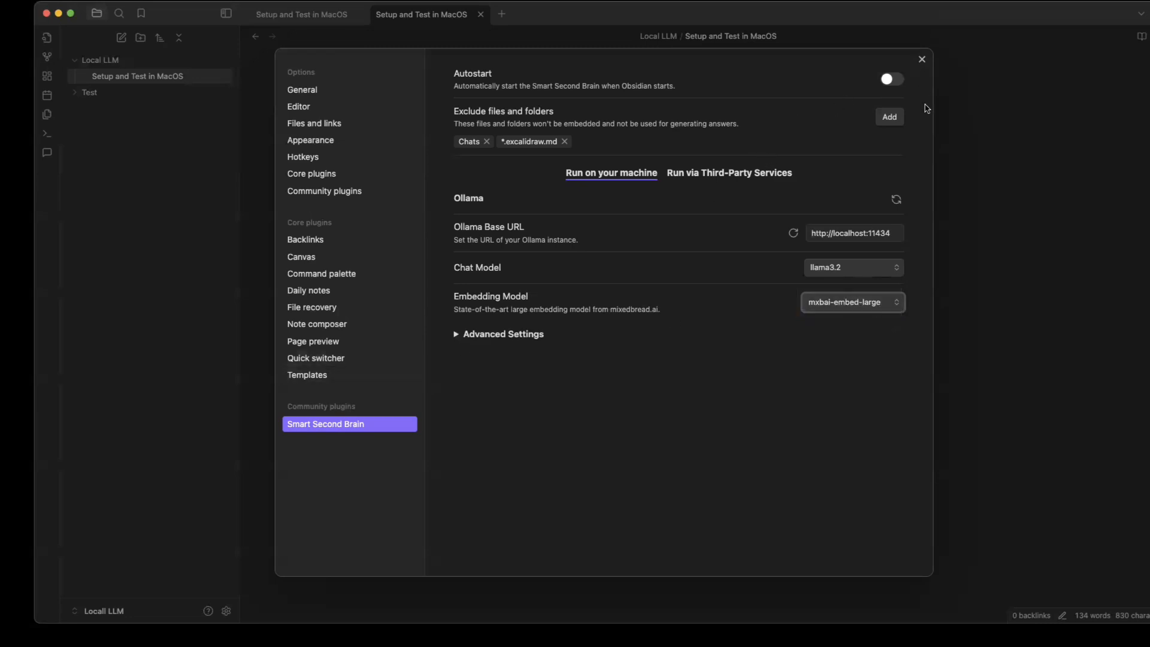
{"action": "left_click", "coordinate": [922, 59]}
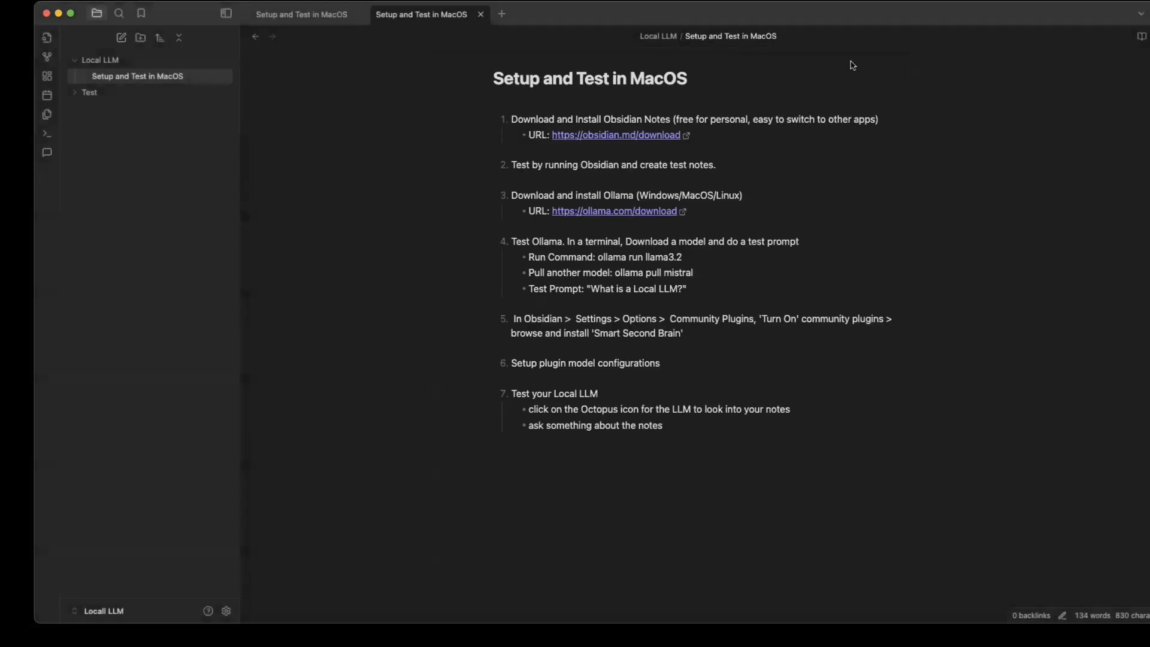
Find the "Smart Second Brain: Open Chat" command with "second", run it, and test if Ollama is running.
{"action": "left_click", "coordinate": [48, 134]}
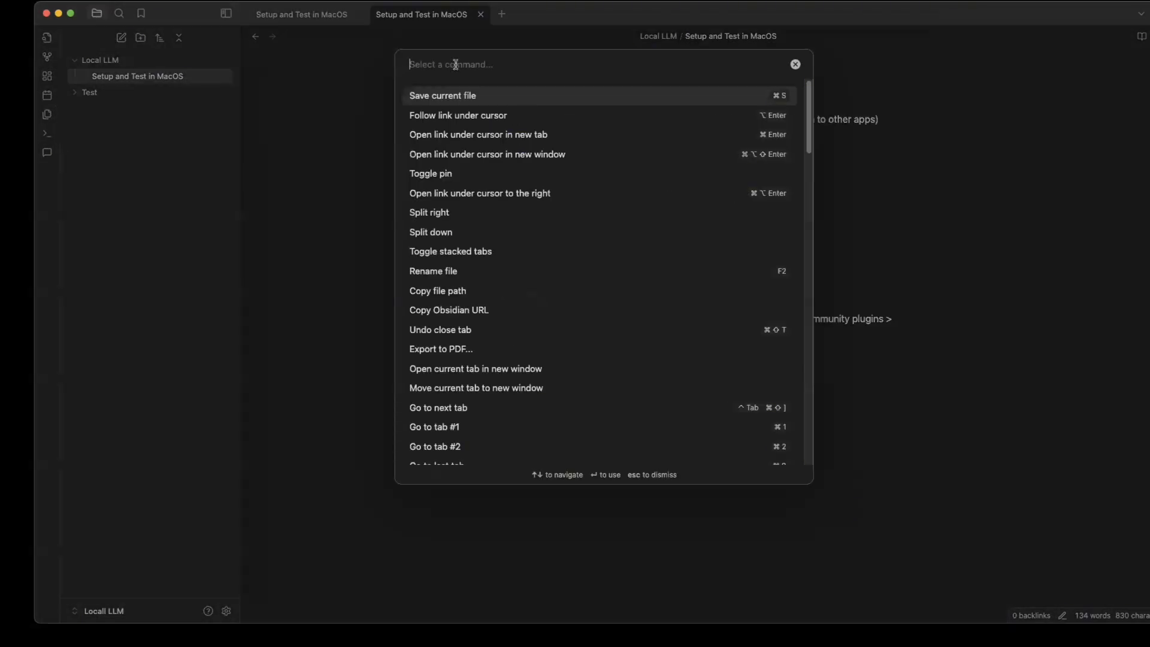
{"action": "type", "text": "second"}
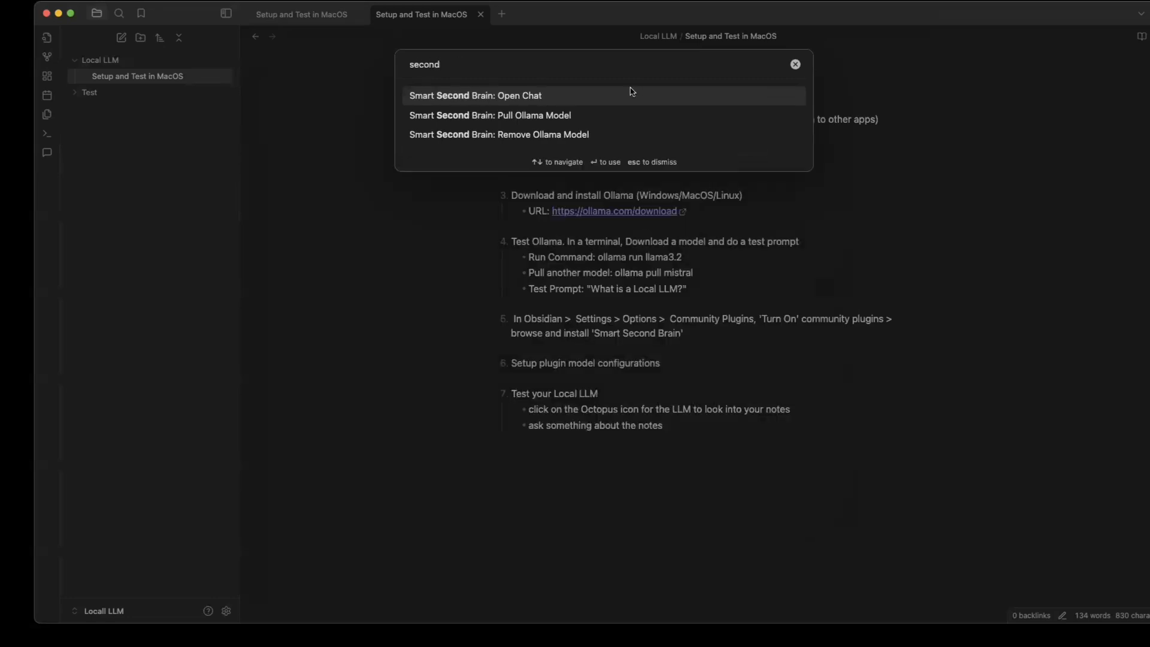
{"action": "left_click", "coordinate": [513, 102]}
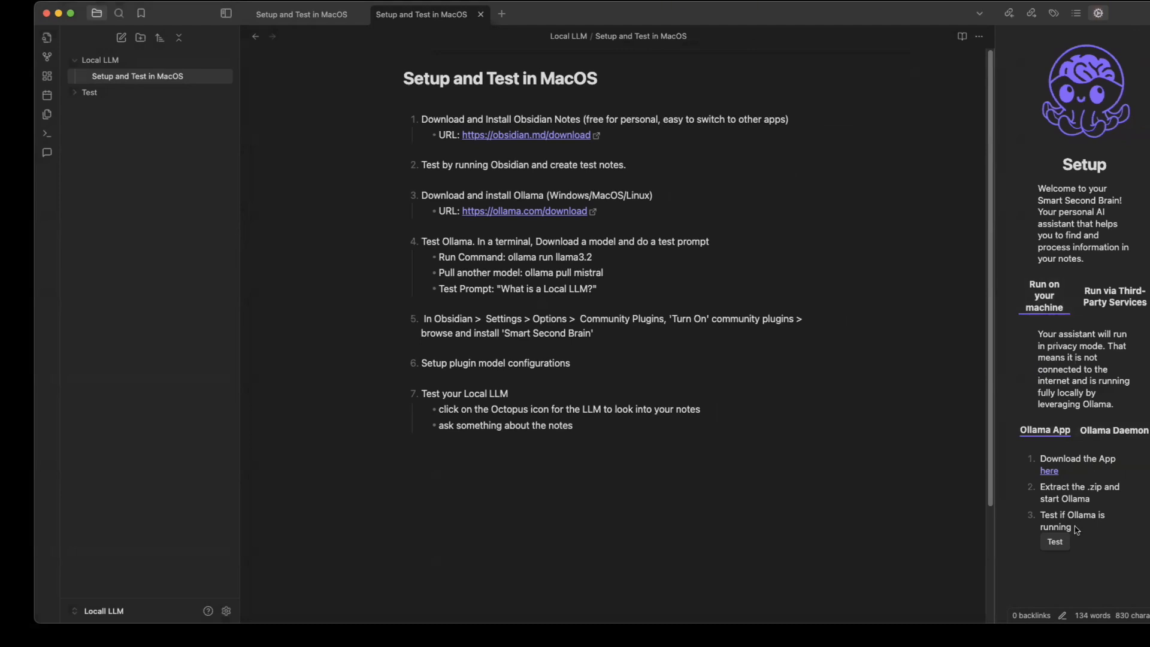
{"action": "left_click", "coordinate": [1049, 546]}
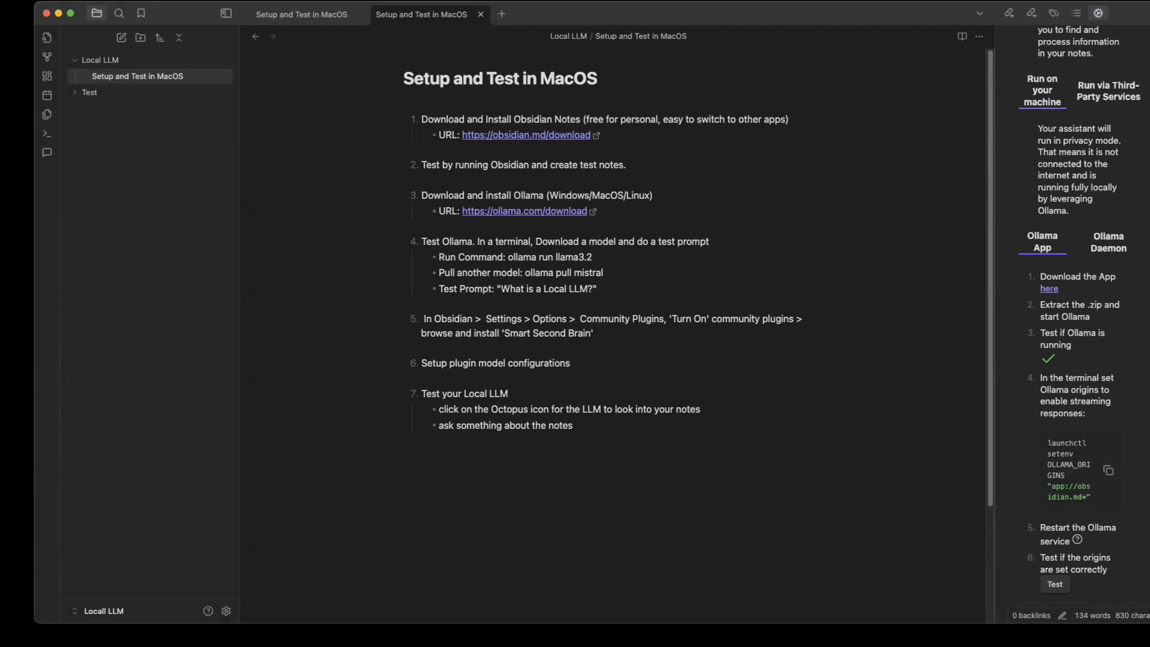
Switch to the terminal and run launchctl setenv OLLAMA_ORIGINS "app://obsidian.md*" to set the Ollama origins.
{"action": "key", "text": "super+Tab"}
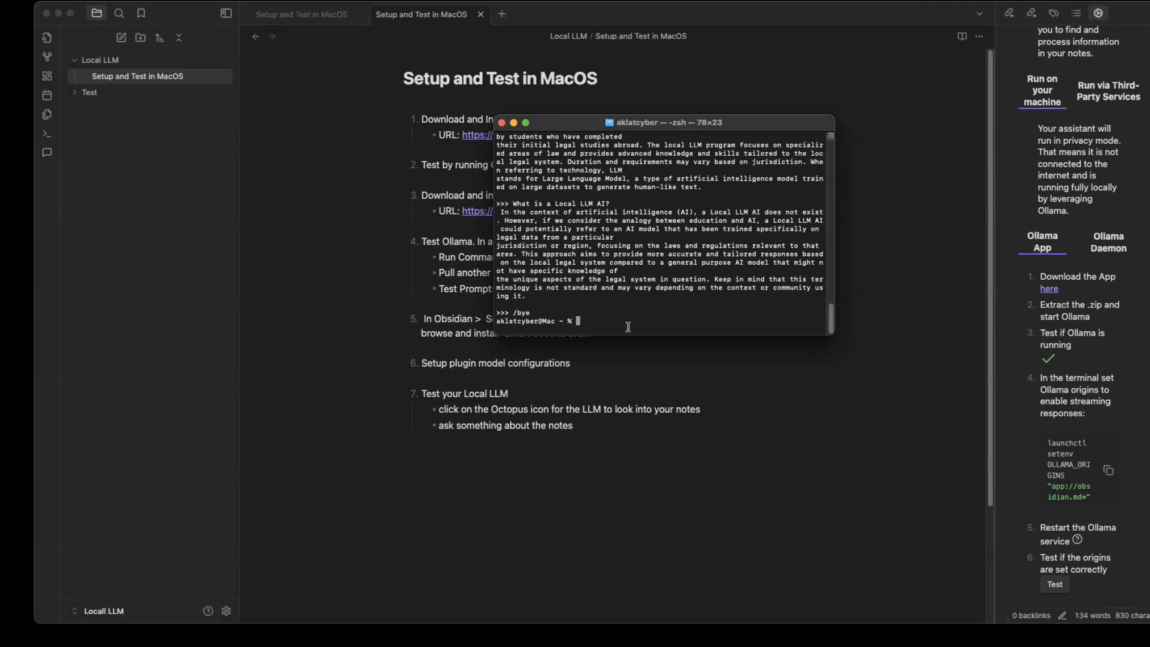
{"action": "type", "text": "launchctl setenv OLLAMA_ORIGINS \"app://obsidian.md*\""}
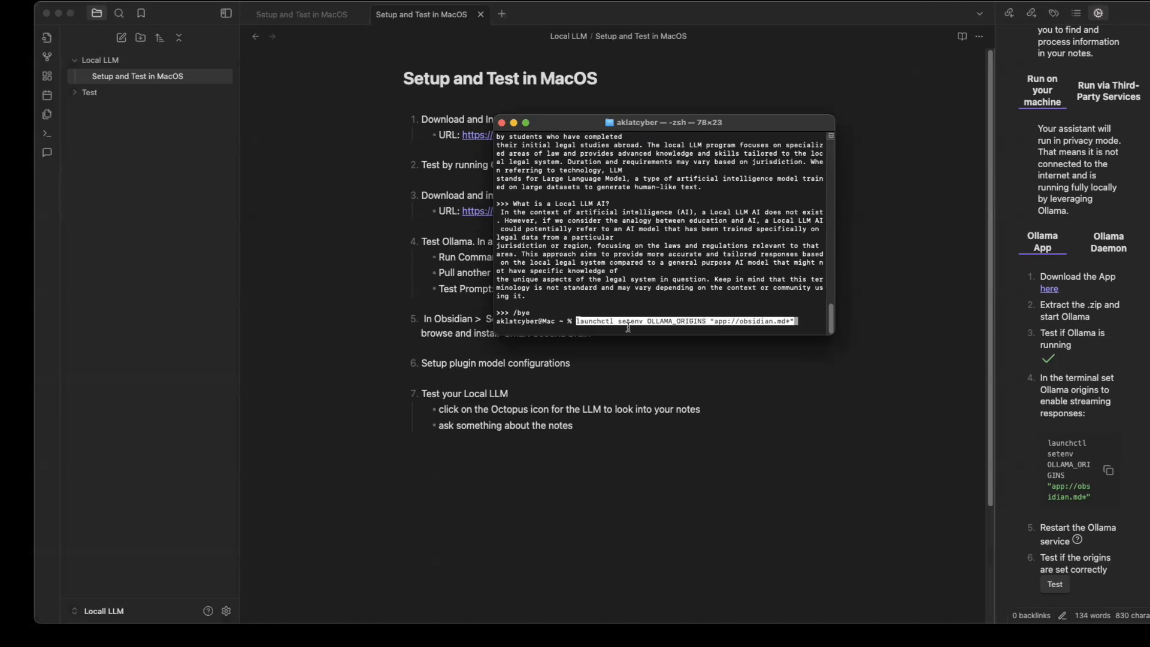
{"action": "key", "text": "Return"}
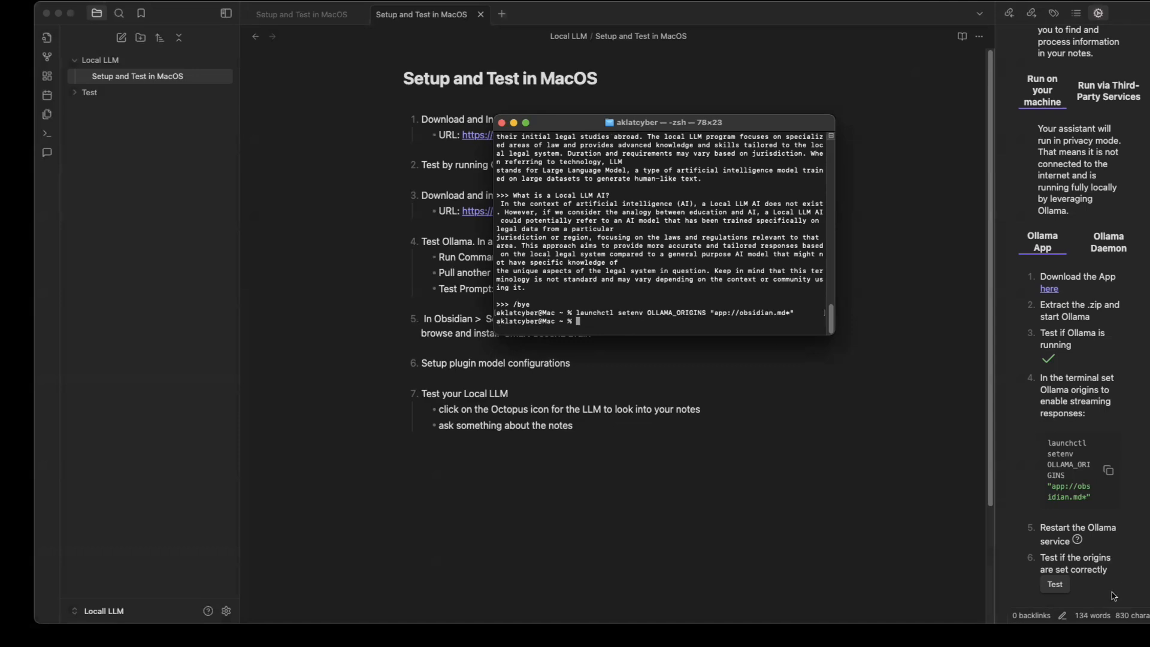
Restart the Ollama service and test in the Obsidian plugin setup whether the origins are set correctly.
{"action": "left_click", "coordinate": [1126, 522]}
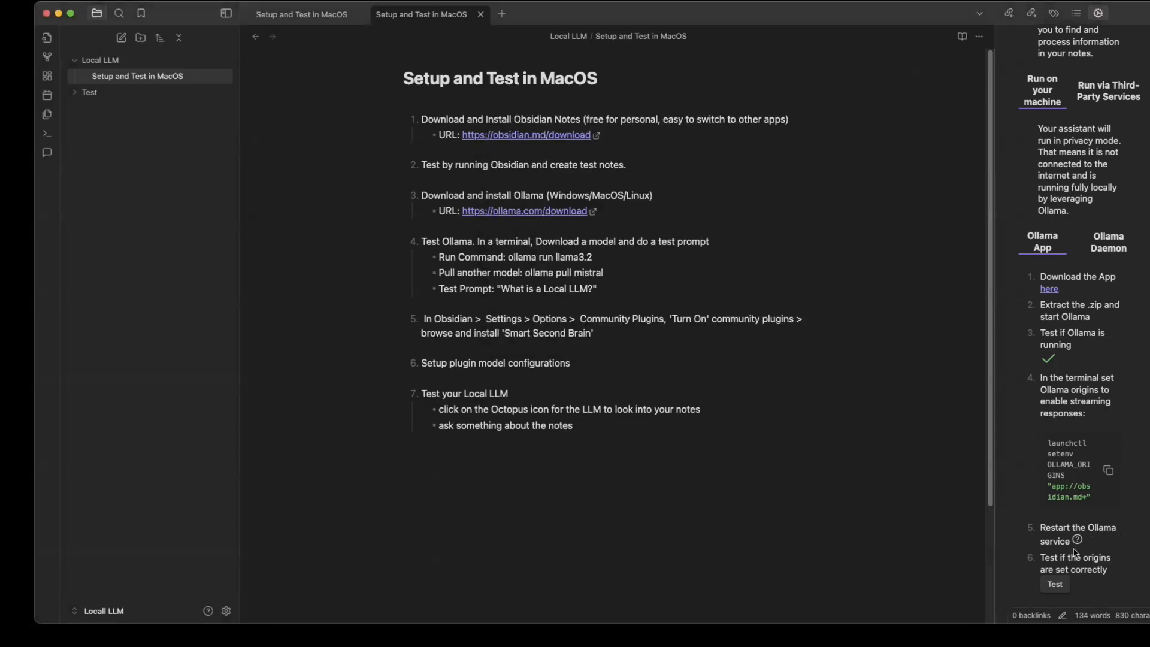
{"action": "left_click", "coordinate": [904, 1]}
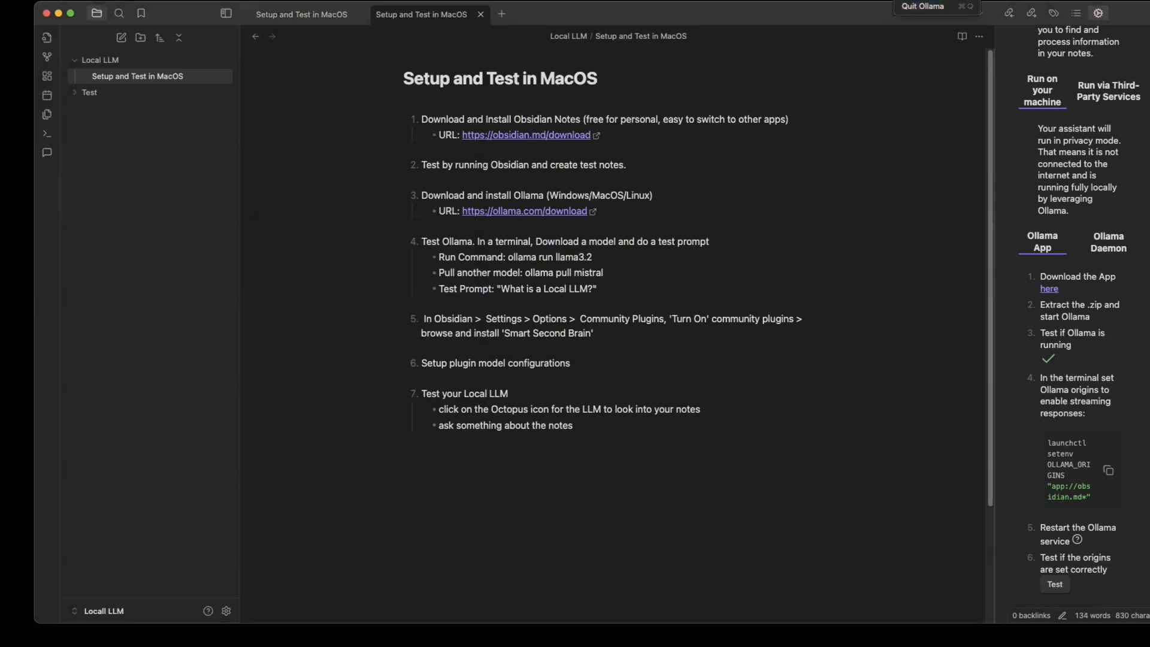
{"action": "left_click", "coordinate": [910, 6]}
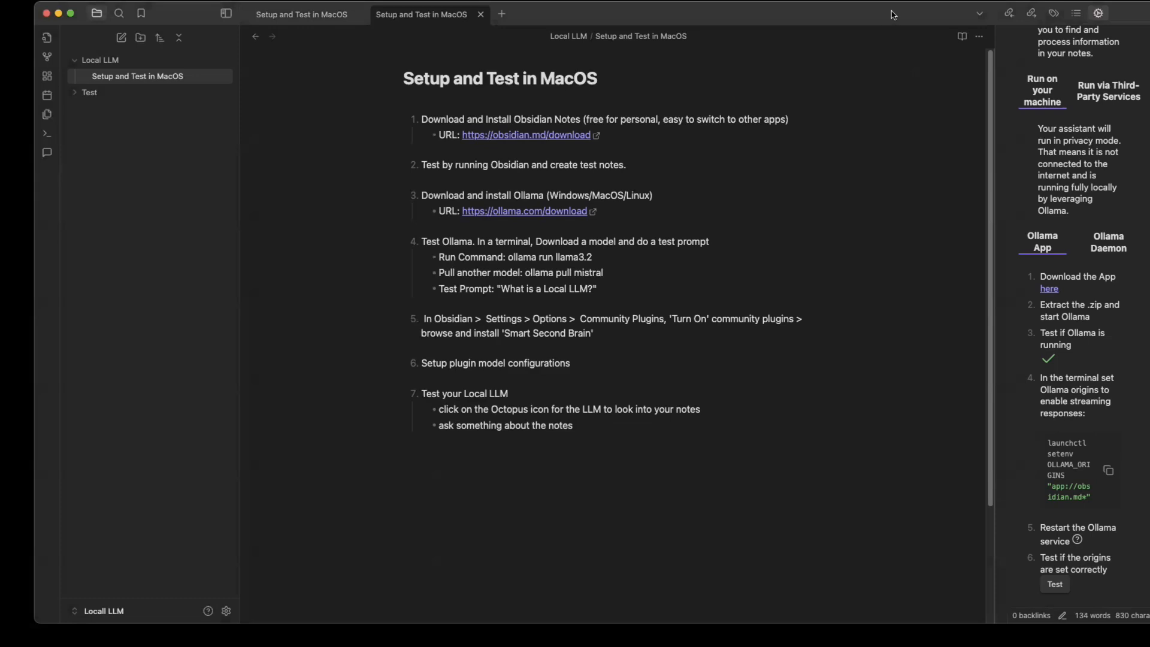
{"action": "left_click", "coordinate": [915, 0]}
{"action": "left_click", "coordinate": [890, 104]}
{"action": "scroll", "coordinate": [1104, 518], "scroll_direction": "up", "scroll_amount": 1}
{"action": "scroll", "coordinate": [1078, 581], "scroll_direction": "down", "scroll_amount": 1}
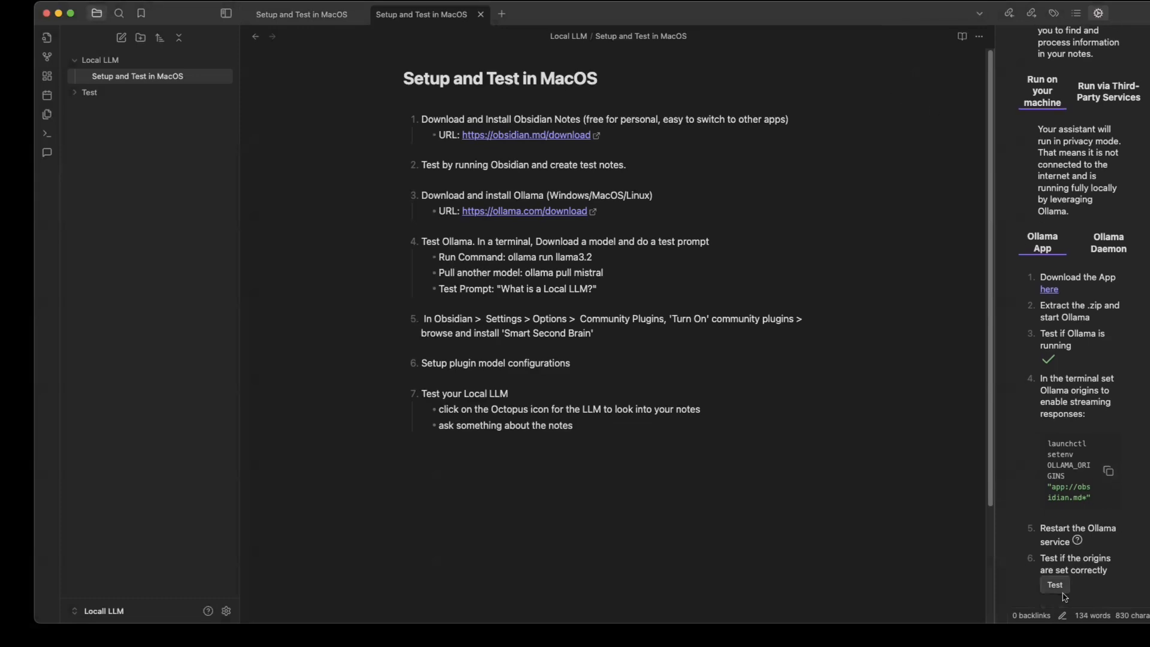
{"action": "left_click", "coordinate": [1055, 584]}
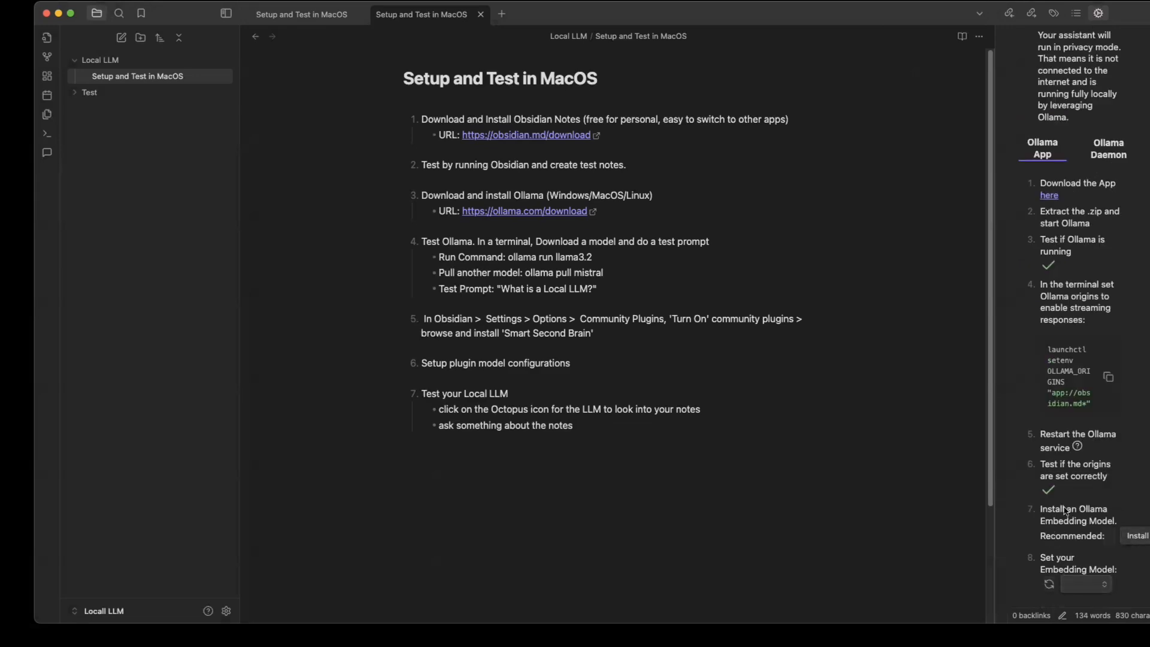
Install the recommended Ollama embedding model from the plugin setup.
{"action": "left_click", "coordinate": [1135, 536]}
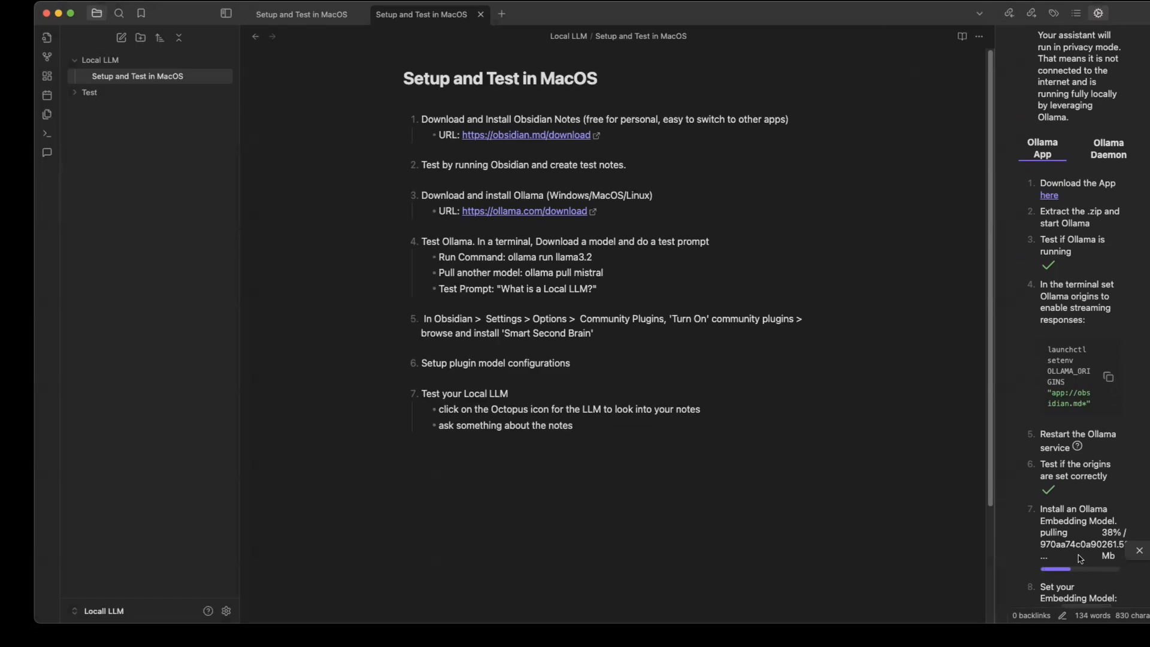
{"action": "scroll", "coordinate": [1081, 558], "scroll_direction": "down", "scroll_amount": 1}
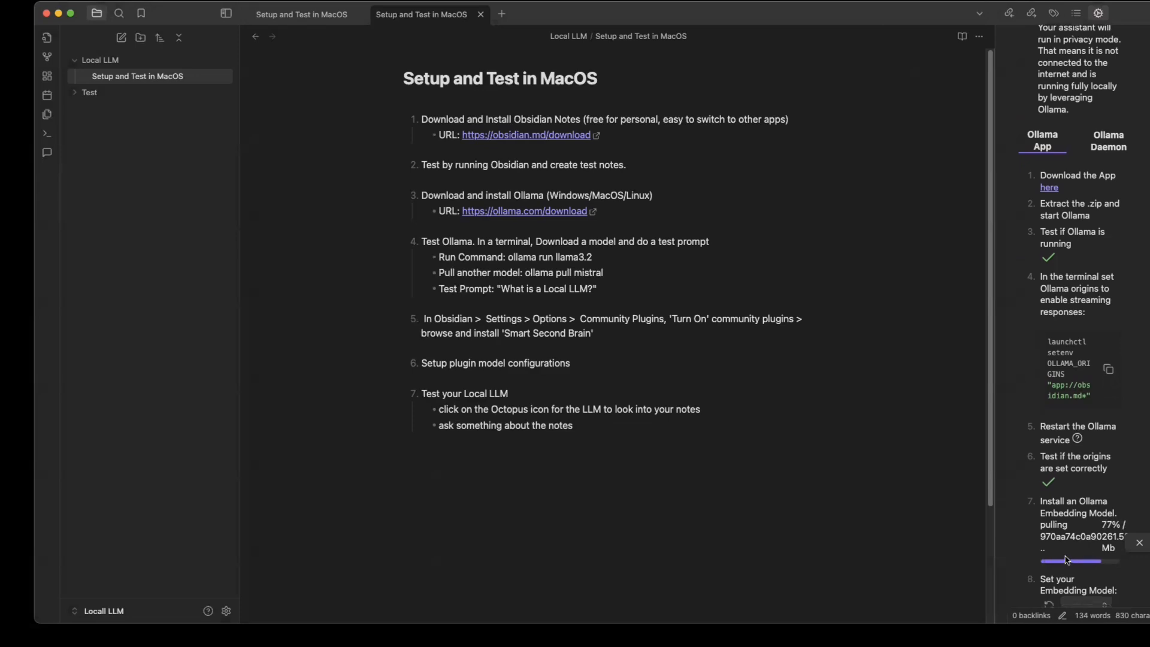
{"action": "scroll", "coordinate": [1067, 559], "scroll_direction": "down", "scroll_amount": 1}
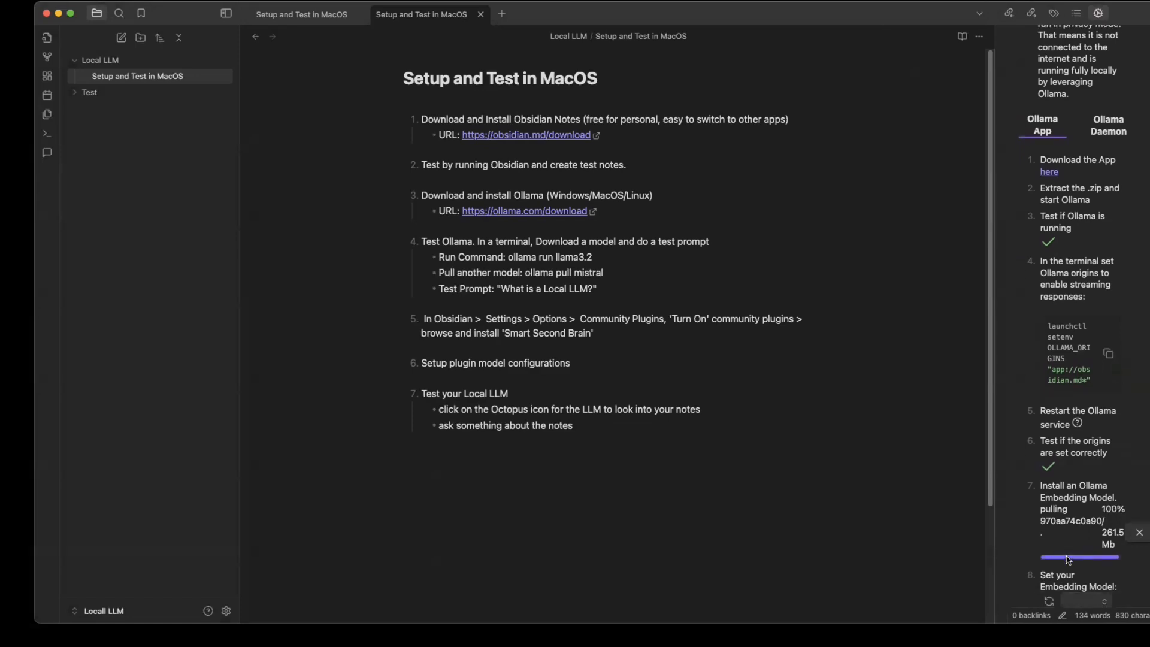
{"action": "scroll", "coordinate": [1072, 559], "scroll_direction": "down", "scroll_amount": 1}
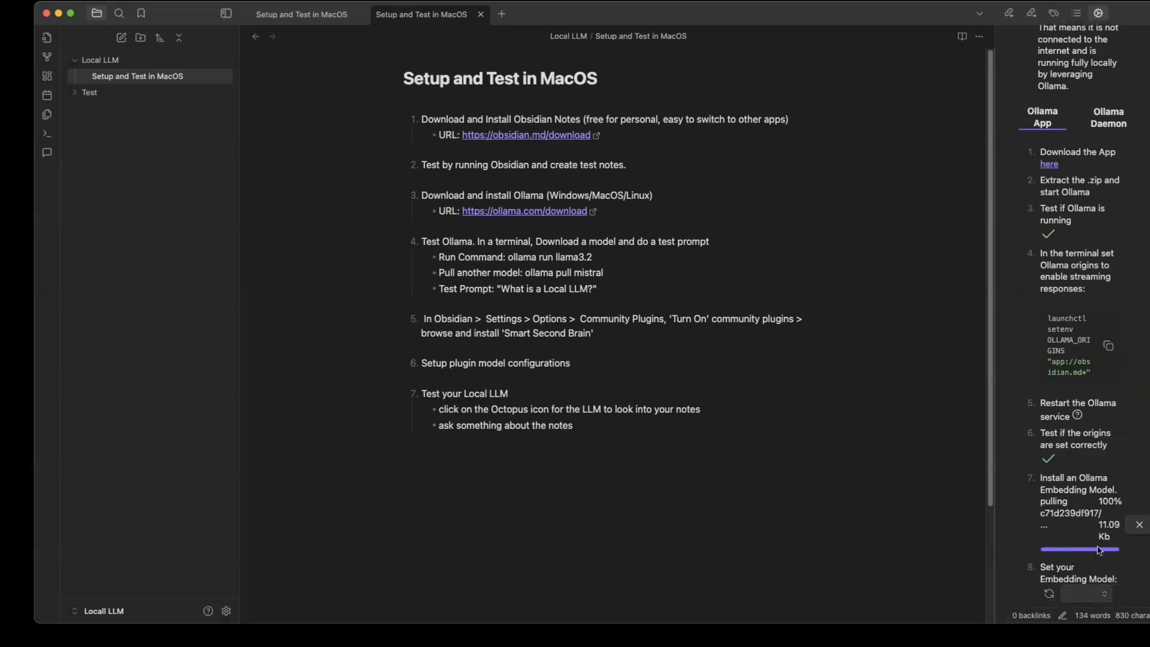
Set the embedding model to llama3.2 in the plugin setup and start the Smart Second Brain.
{"action": "left_click", "coordinate": [1105, 592]}
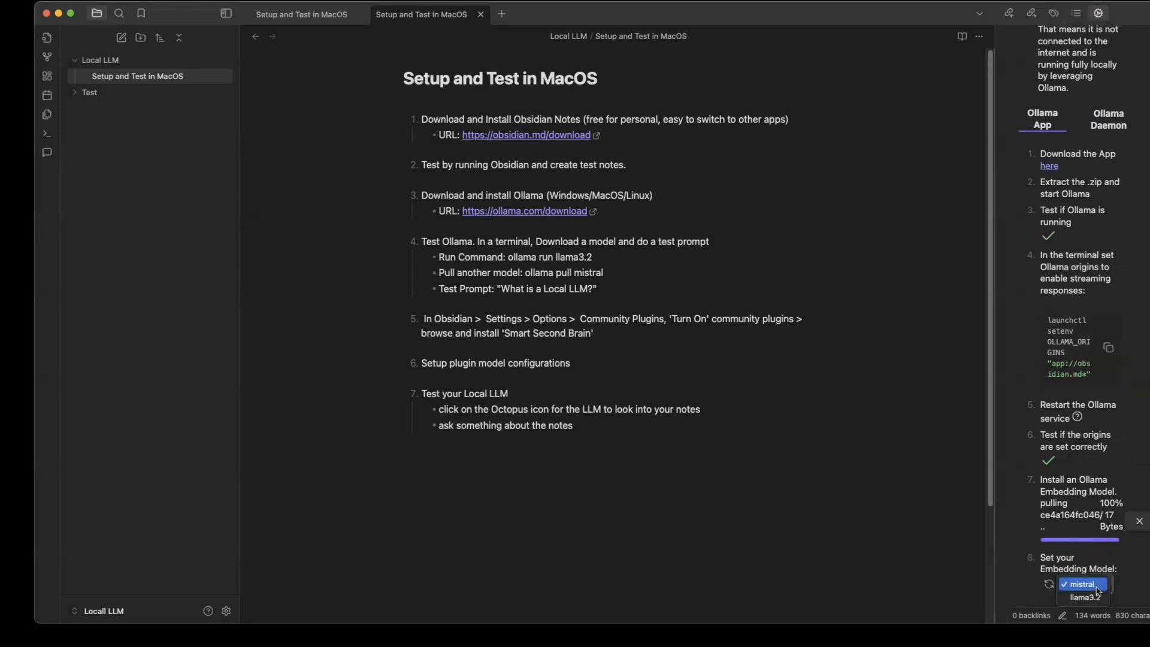
{"action": "left_click", "coordinate": [1091, 590]}
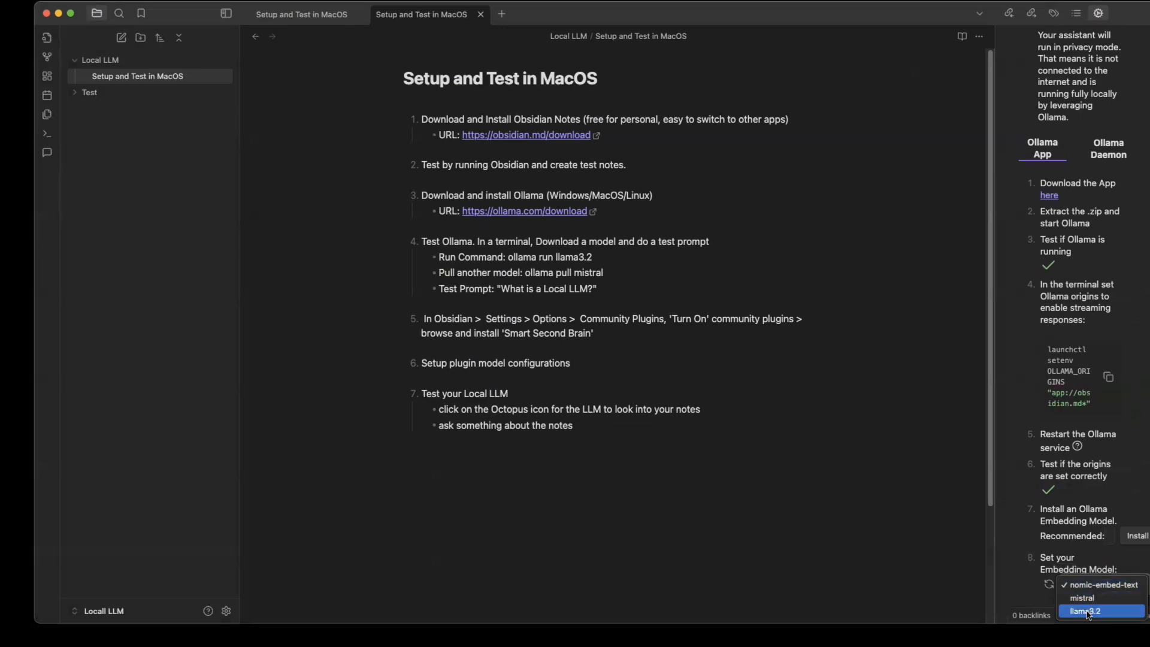
{"action": "left_click", "coordinate": [1085, 611]}
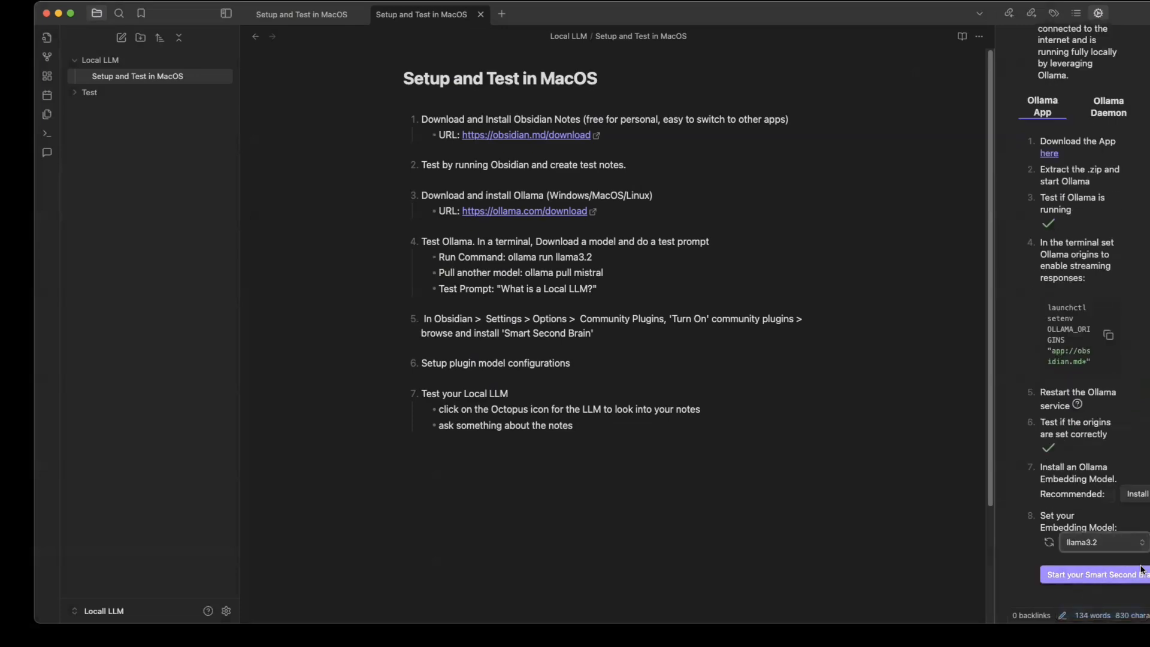
{"action": "left_click", "coordinate": [1090, 580]}
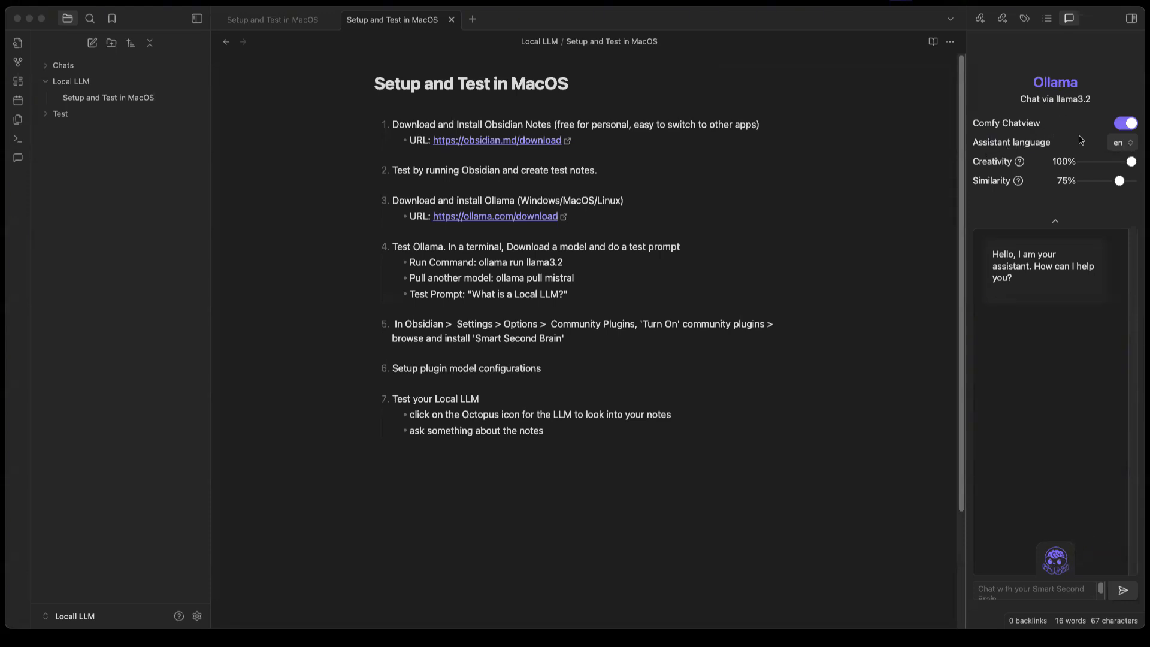
Examine the Comfy Chatview option and the available assistant languages in the chat settings.
{"action": "left_click", "coordinate": [1127, 124]}
{"action": "left_click", "coordinate": [1128, 124]}
{"action": "left_click", "coordinate": [1128, 125]}
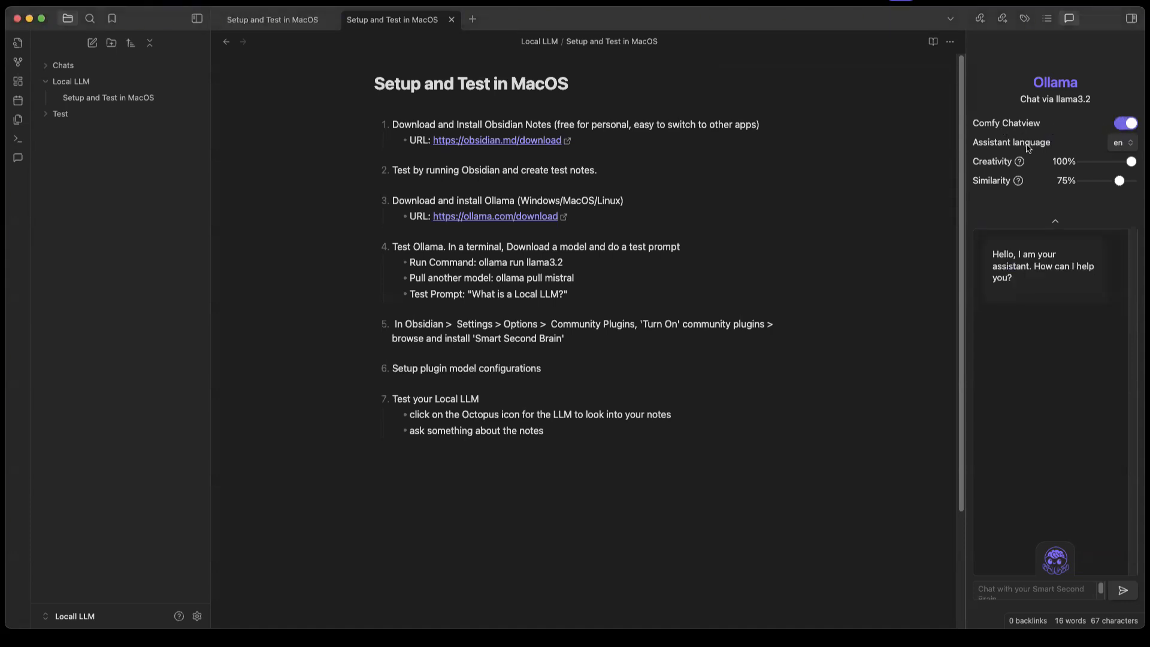
{"action": "left_click", "coordinate": [1129, 147]}
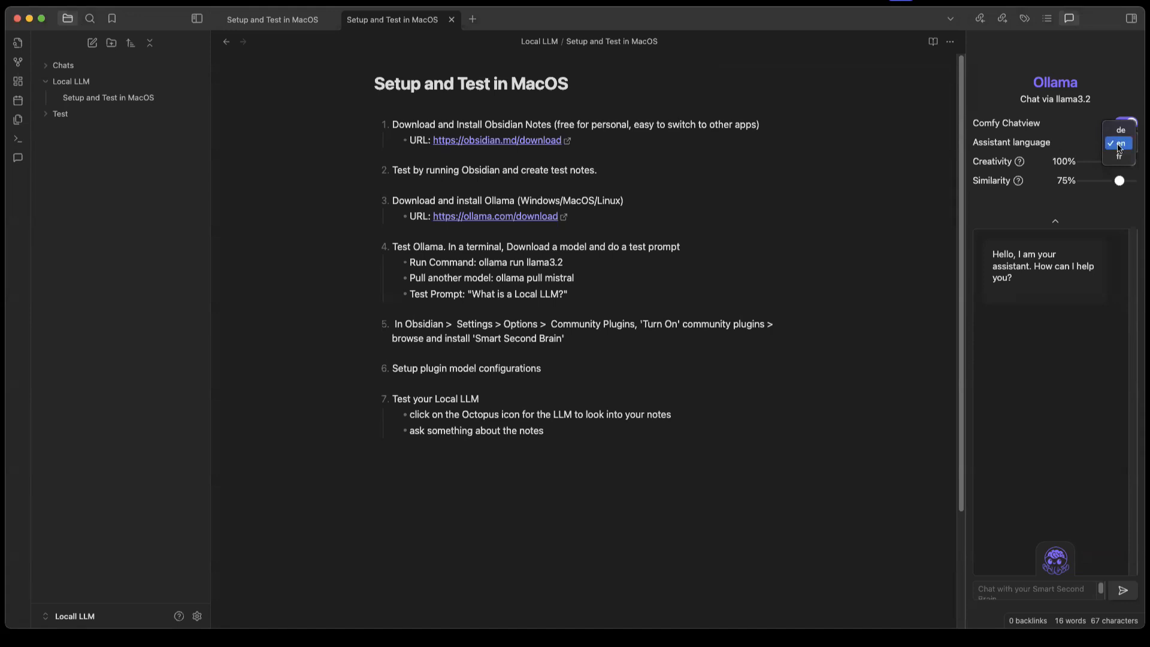
{"action": "left_click", "coordinate": [1119, 143]}
{"action": "left_click", "coordinate": [1128, 149]}
{"action": "left_click", "coordinate": [1128, 148]}
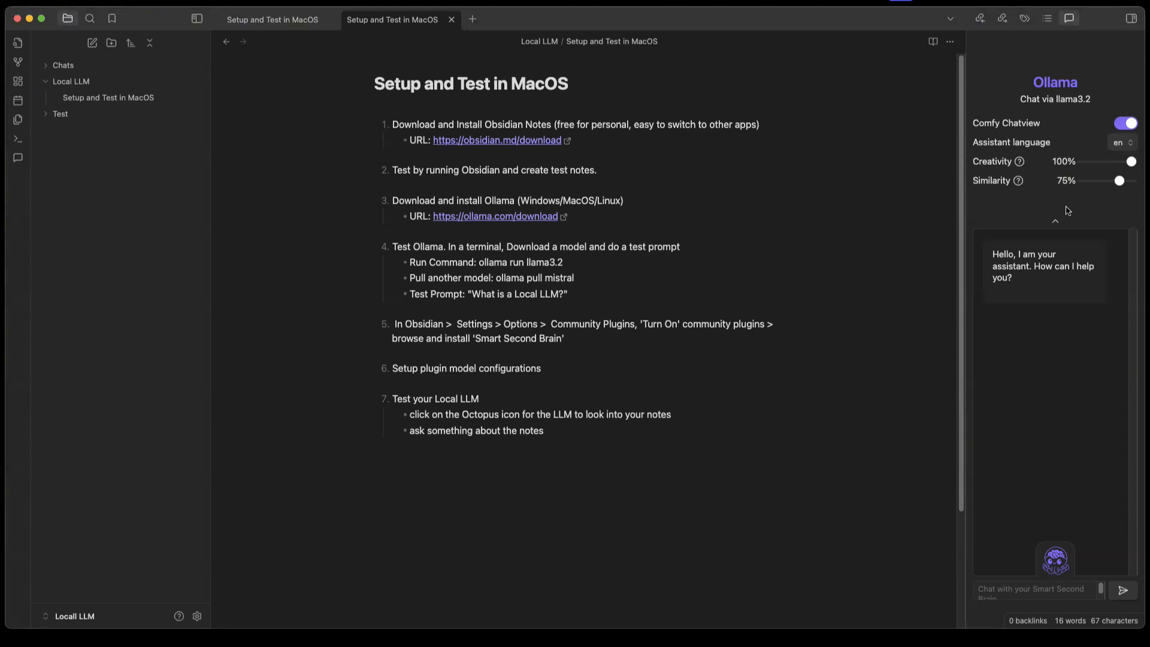
Lower the assistant's Similarity threshold to 30% and its Creativity to 50%.
{"action": "mouse_move", "coordinate": [1019, 183]}
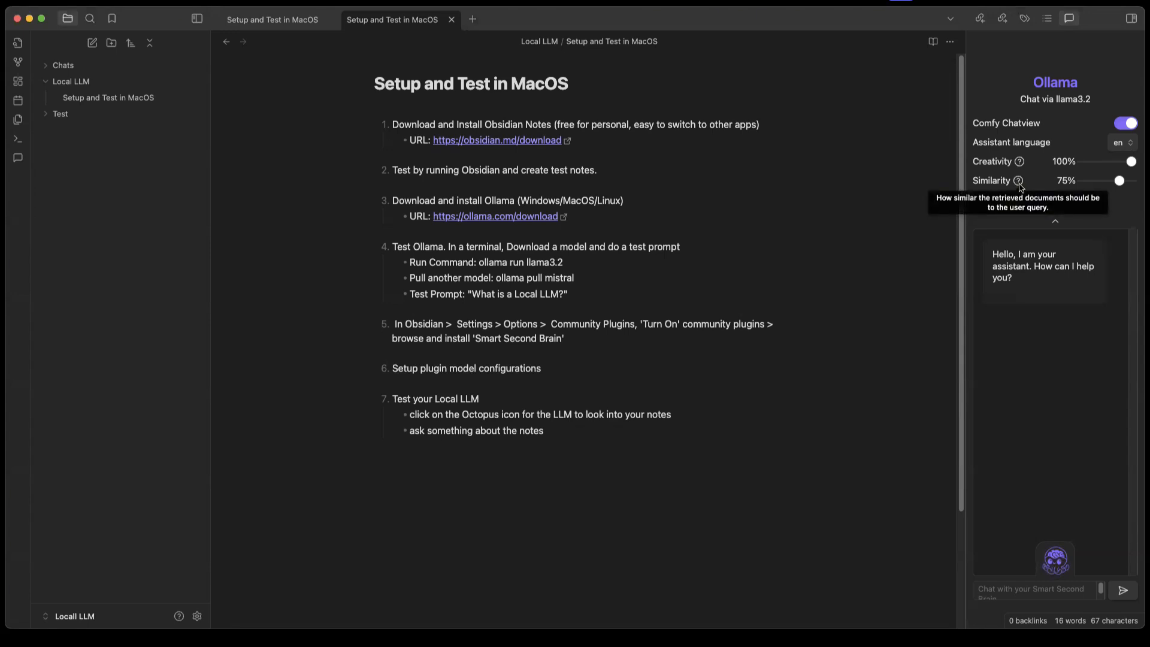
{"action": "mouse_move", "coordinate": [1119, 182]}
{"action": "left_mouse_down"}
{"action": "mouse_move", "coordinate": [1137, 189]}
{"action": "mouse_move", "coordinate": [1108, 187]}
{"action": "left_mouse_up"}
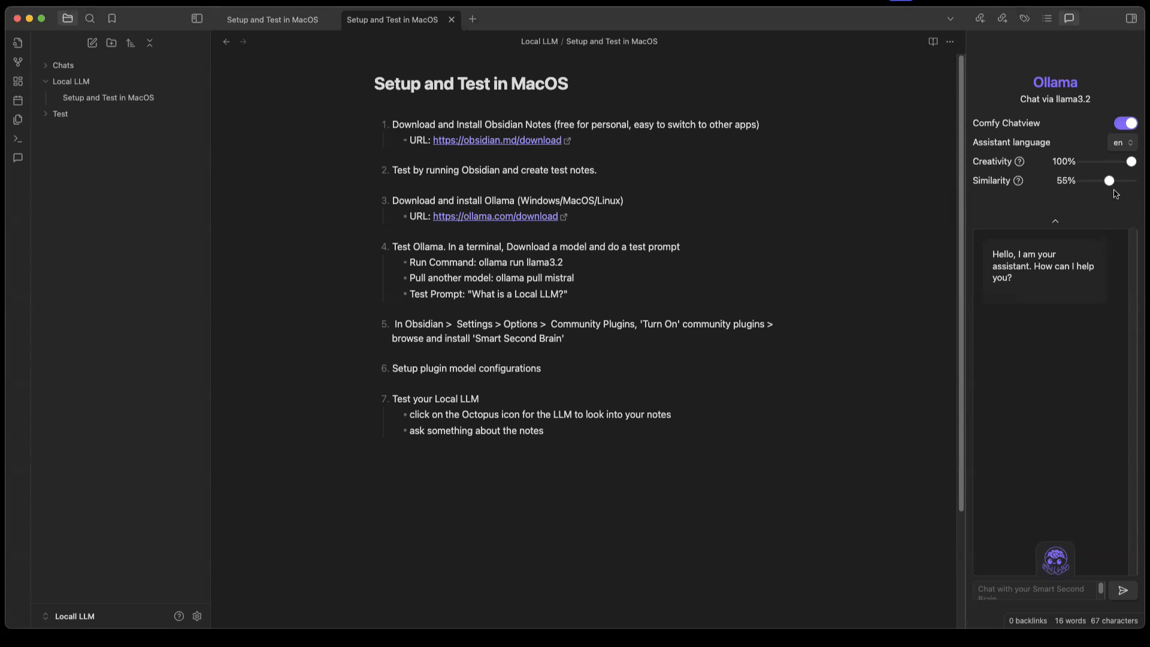
{"action": "left_click_drag", "start_coordinate": [1130, 163], "coordinate": [1099, 184]}
Begin a chat message with "From my [[Setup and Test in MacOS]]" to reference the setup note.
{"action": "left_click", "coordinate": [1020, 585]}
{"action": "type", "text": "From m"}
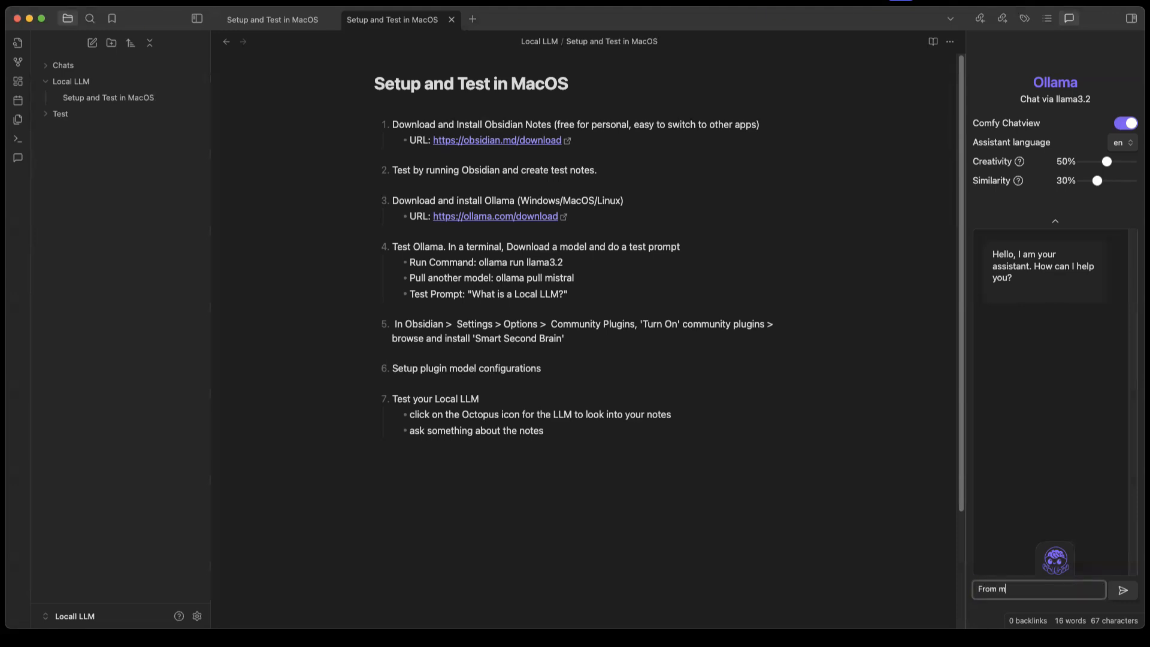
{"action": "type", "text": "y [["}
{"action": "type", "text": "]]"}
{"action": "key", "text": "Left"}
{"action": "key", "text": "Left"}
{"action": "type", "text": "Setup and Test in Mac"}
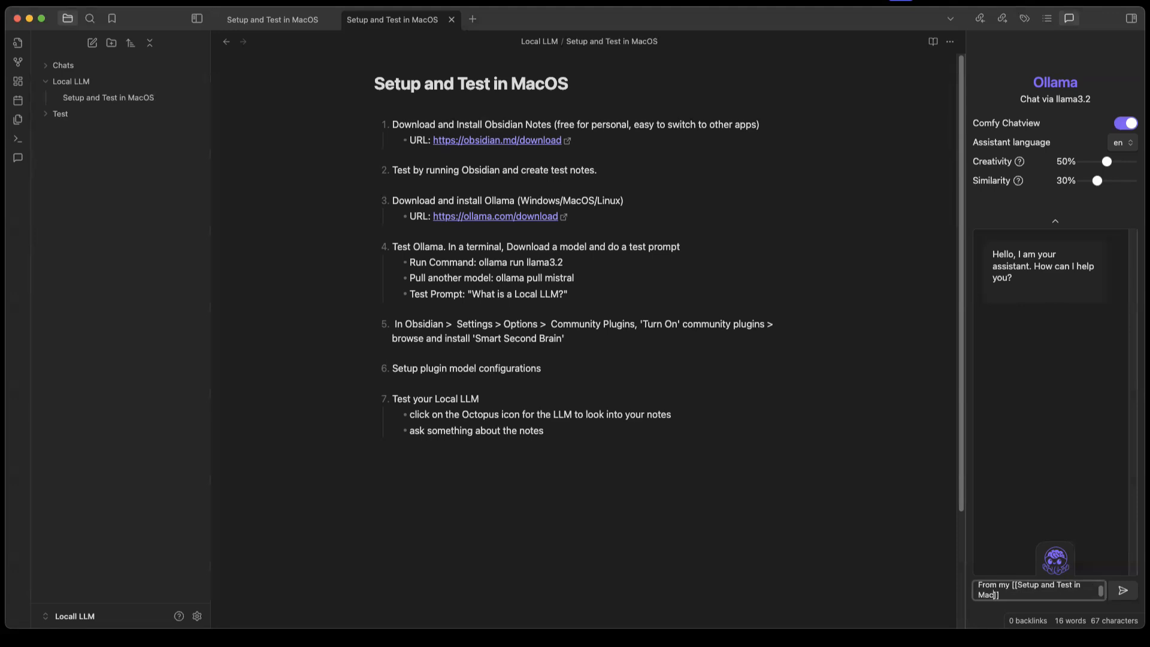
{"action": "type", "text": "Os"}
{"action": "key", "text": "BackSpace"}
{"action": "type", "text": "S"}
{"action": "key", "text": "Right"}
{"action": "key", "text": "Right"}
Complete the message with "notes, explain how to setup obsidian" and send it to the assistant.
{"action": "type", "text": "notes"}
{"action": "type", "text": ", "}
{"action": "type", "text": "explain how"}
{"action": "type", "text": " t"}
{"action": "type", "text": "o"}
{"action": "type", "text": " setup a"}
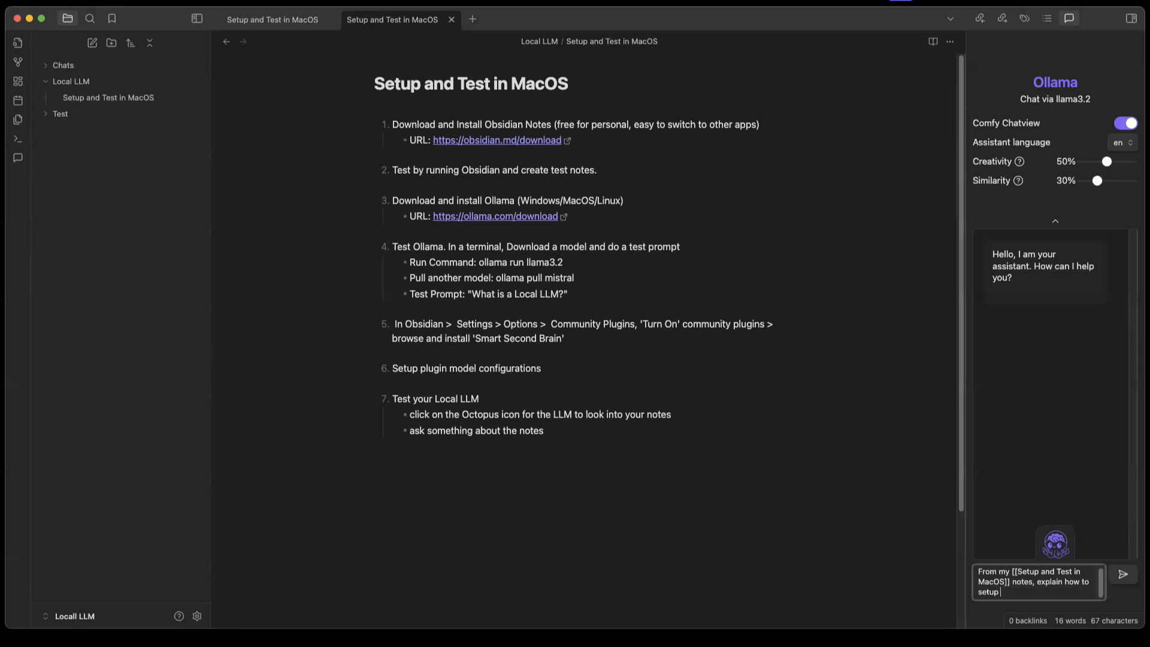
{"action": "type", "text": "obdifi"}
{"action": "key", "text": "BackSpace"}
{"action": "key", "text": "BackSpace"}
{"action": "key", "text": "BackSpace"}
{"action": "key", "text": "BackSpace"}
{"action": "type", "text": "sidian"}
{"action": "key", "text": "Return"}
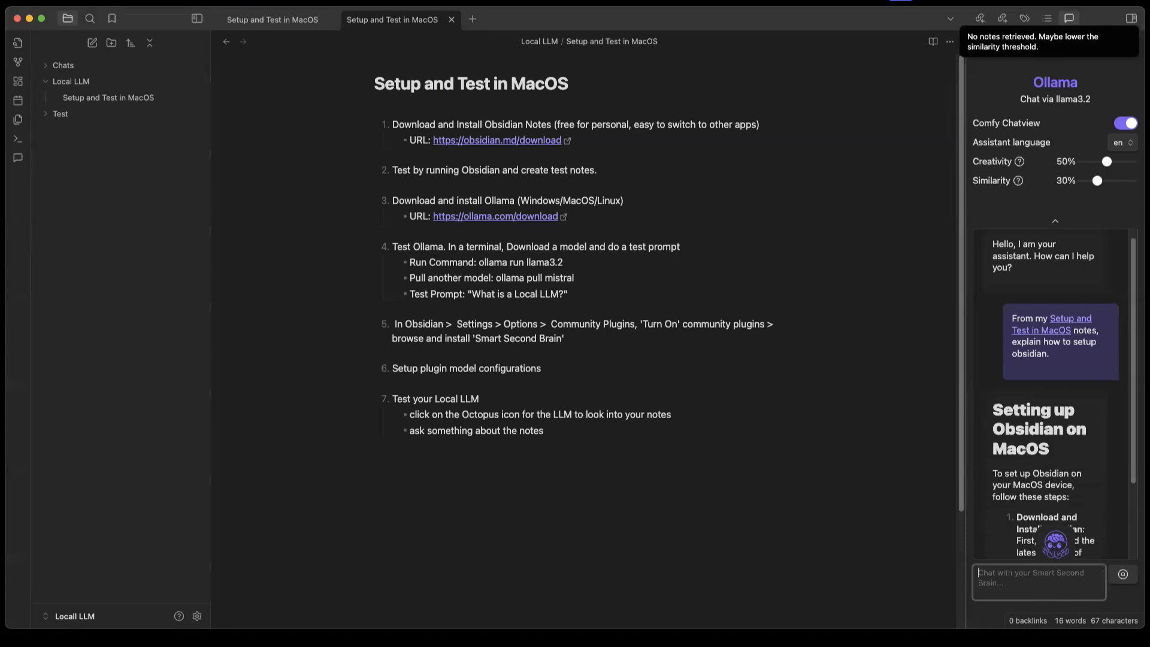
Read through the assistant's answer about setting up Obsidian on MacOS.
{"action": "scroll", "coordinate": [1080, 467], "scroll_direction": "up", "scroll_amount": 10}
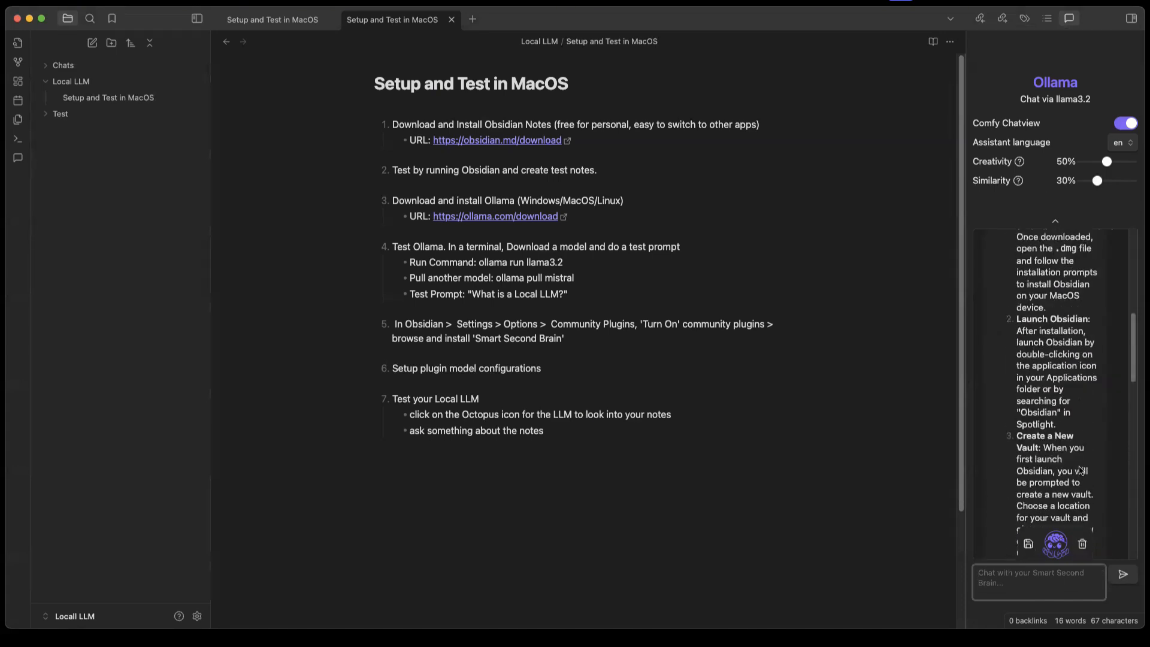
{"action": "scroll", "coordinate": [1081, 471], "scroll_direction": "up", "scroll_amount": 2}
{"action": "scroll", "coordinate": [1080, 470], "scroll_direction": "up", "scroll_amount": 4}
{"action": "scroll", "coordinate": [1080, 471], "scroll_direction": "down", "scroll_amount": 10}
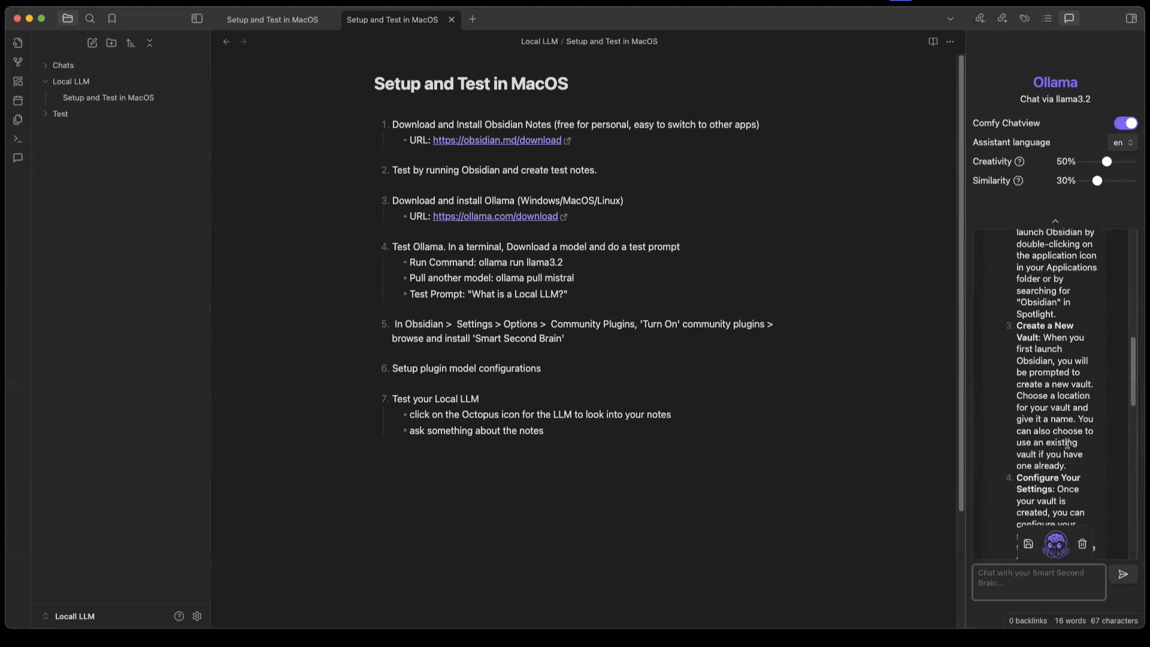
{"action": "scroll", "coordinate": [1071, 456], "scroll_direction": "down", "scroll_amount": 12}
{"action": "scroll", "coordinate": [1070, 457], "scroll_direction": "up", "scroll_amount": 20}
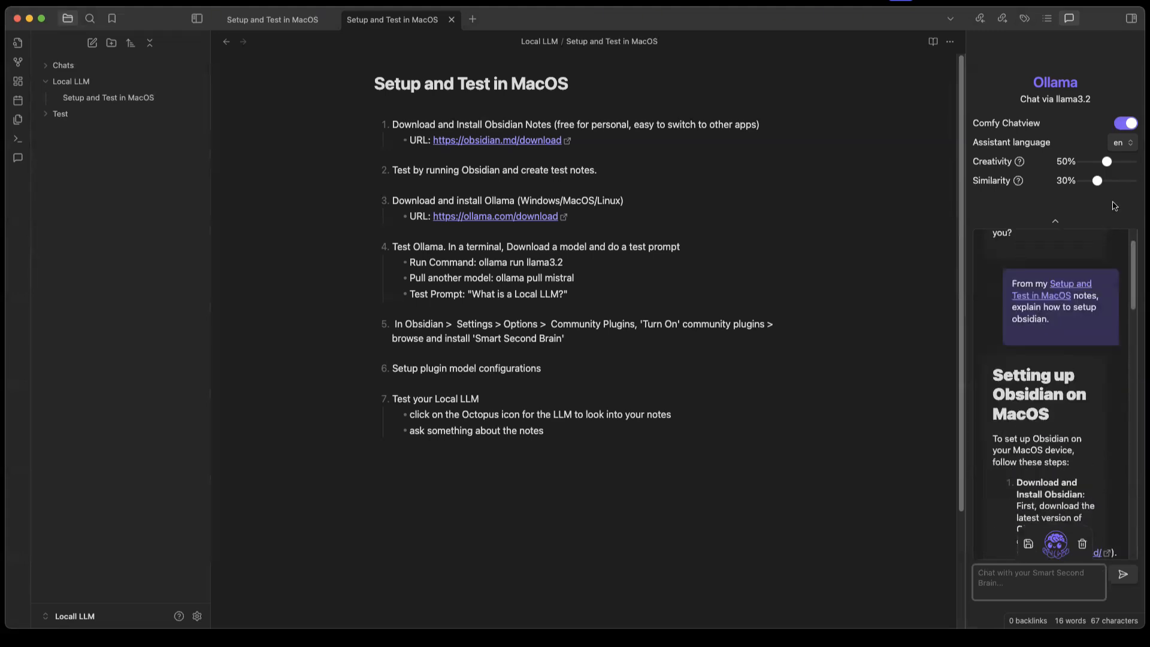
{"action": "scroll", "coordinate": [1053, 398], "scroll_direction": "up", "scroll_amount": 2}
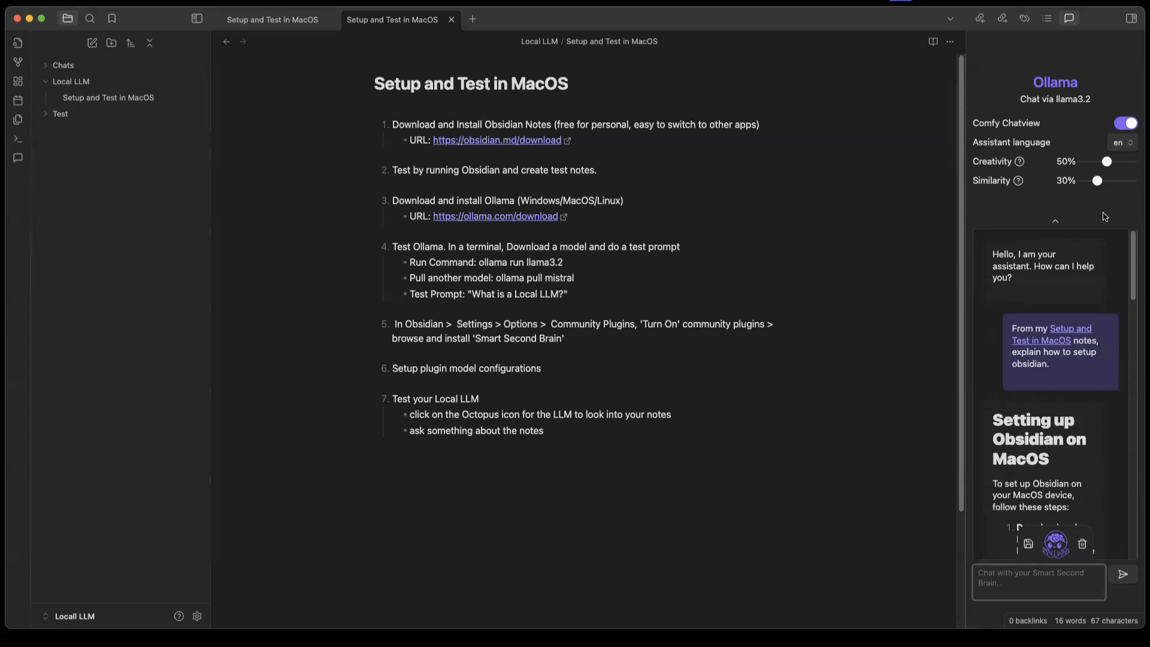
Set Creativity to 0% and have the assistant answer the Obsidian setup question again.
{"action": "left_click_drag", "start_coordinate": [1106, 166], "coordinate": [1075, 170]}
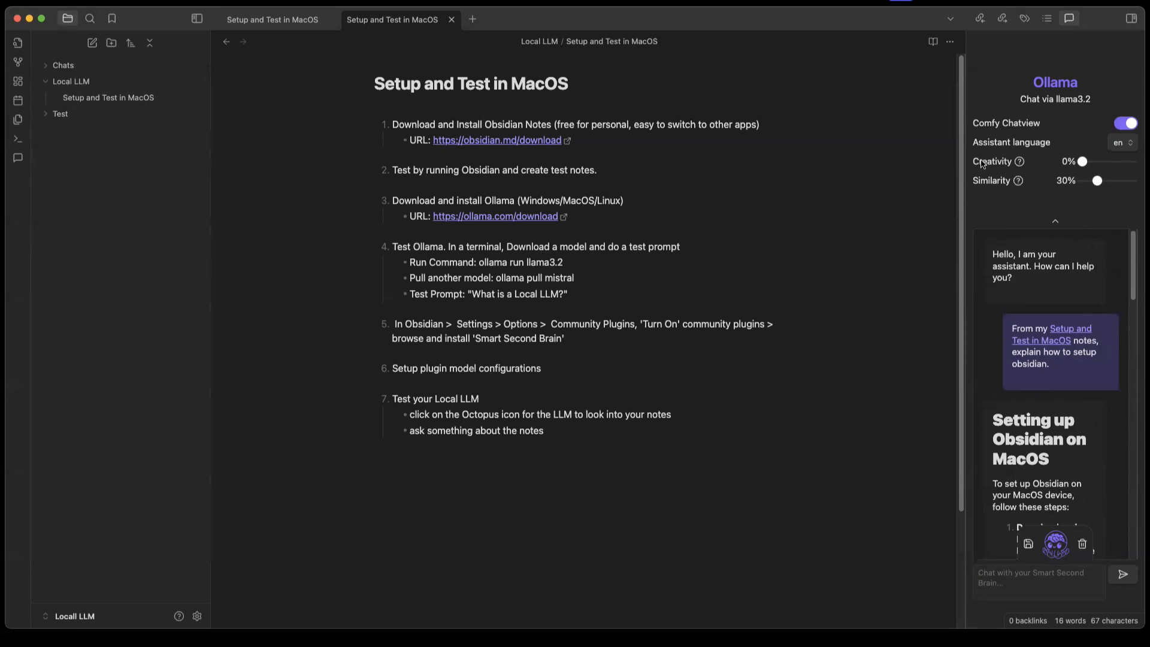
{"action": "left_click", "coordinate": [1082, 592]}
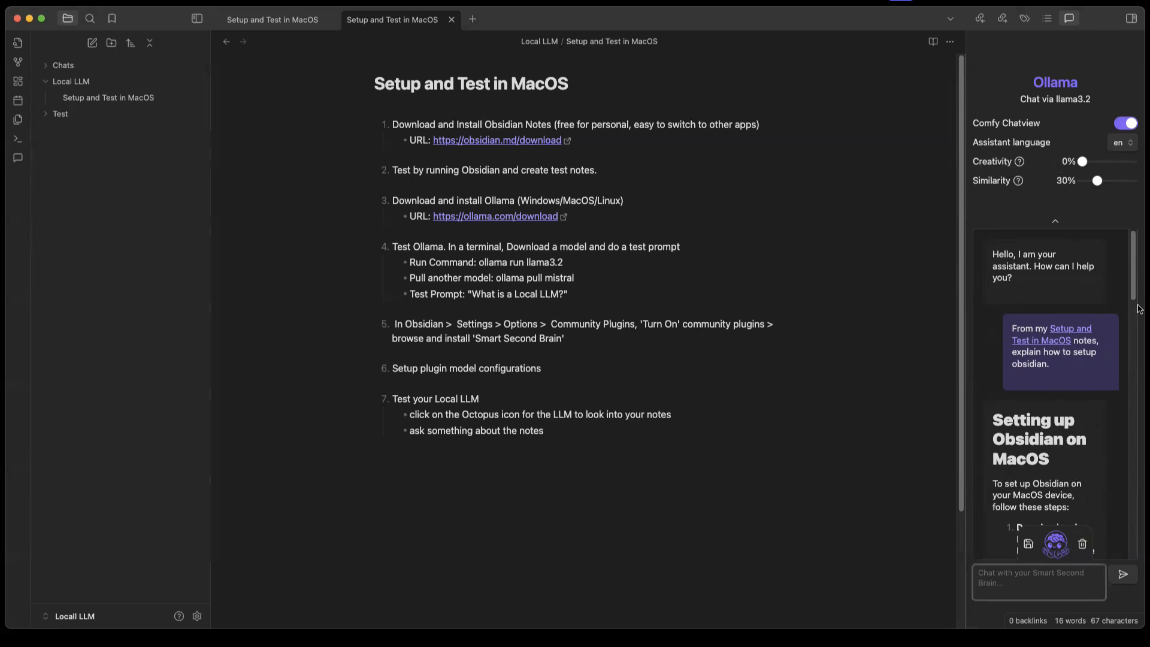
{"action": "left_click", "coordinate": [998, 295]}
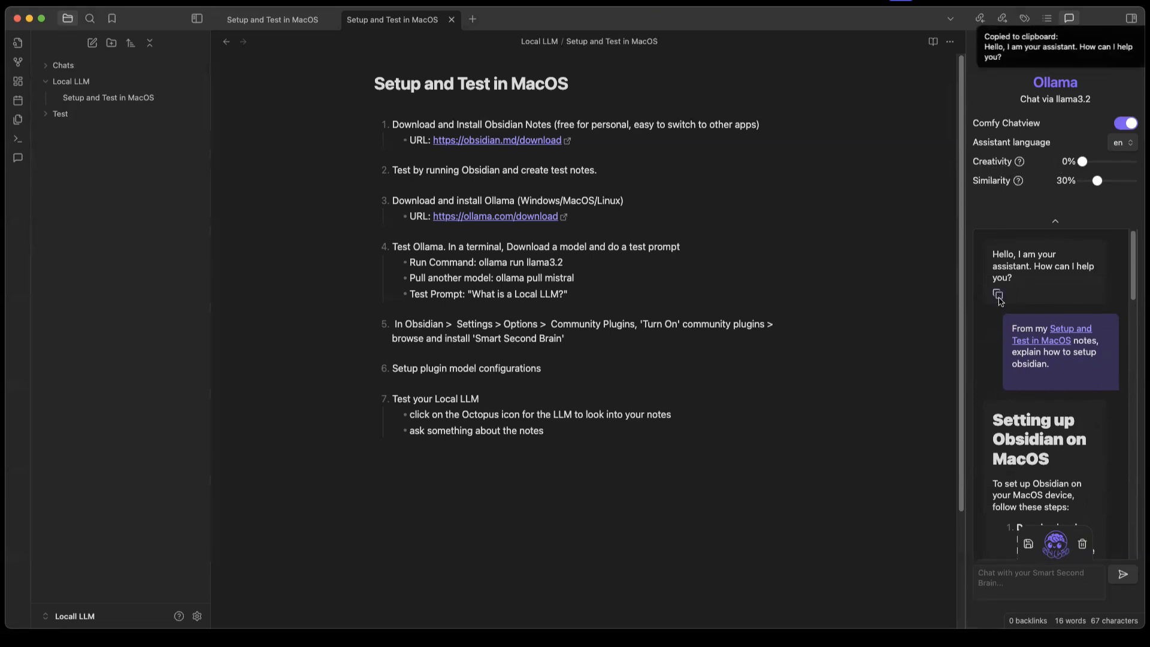
{"action": "mouse_move", "coordinate": [1129, 274]}
{"action": "left_mouse_down"}
{"action": "mouse_move", "coordinate": [1128, 330]}
{"action": "mouse_move", "coordinate": [1129, 270]}
{"action": "left_mouse_up"}
{"action": "left_click", "coordinate": [1103, 381]}
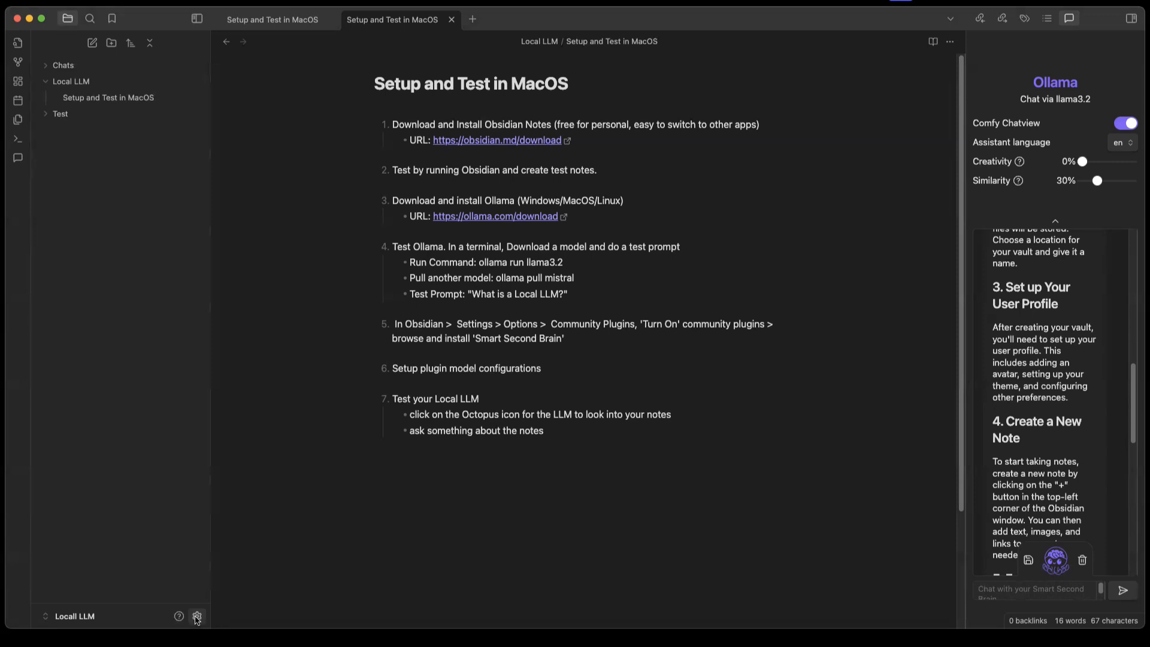
Set the chat model to mistral in the Smart Second Brain plugin settings.
{"action": "left_click", "coordinate": [196, 617]}
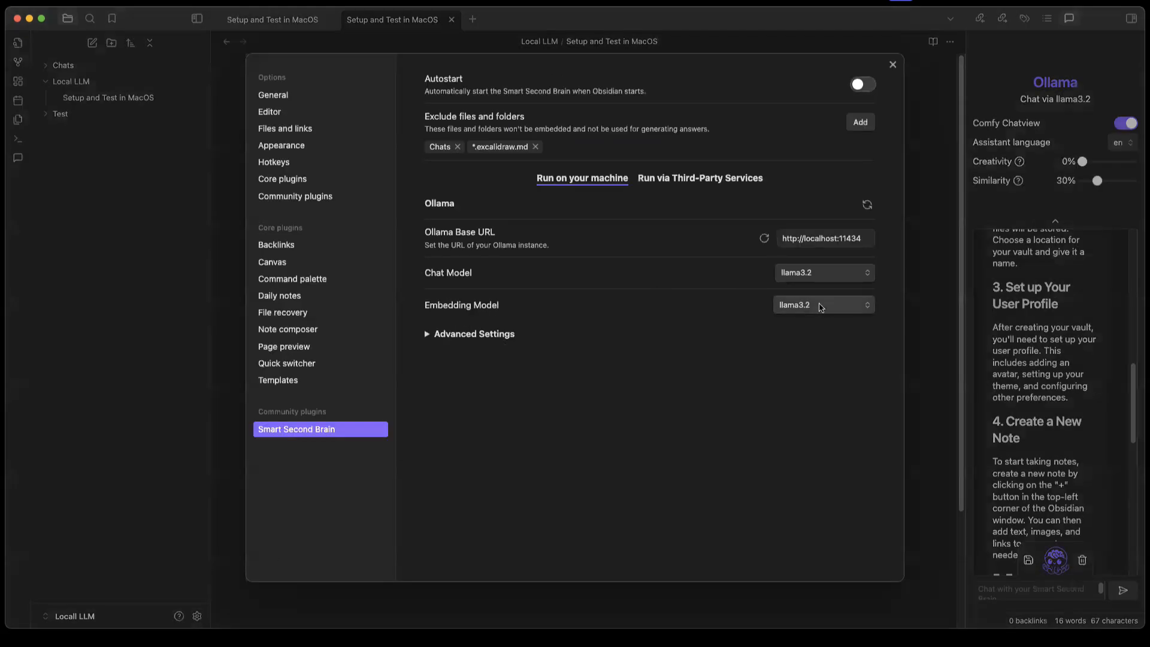
{"action": "left_click", "coordinate": [829, 274]}
{"action": "key", "text": "Up"}
{"action": "key", "text": "Up"}
{"action": "key", "text": "Up"}
{"action": "key", "text": "Up"}
{"action": "key", "text": "Up"}
{"action": "key", "text": "Up"}
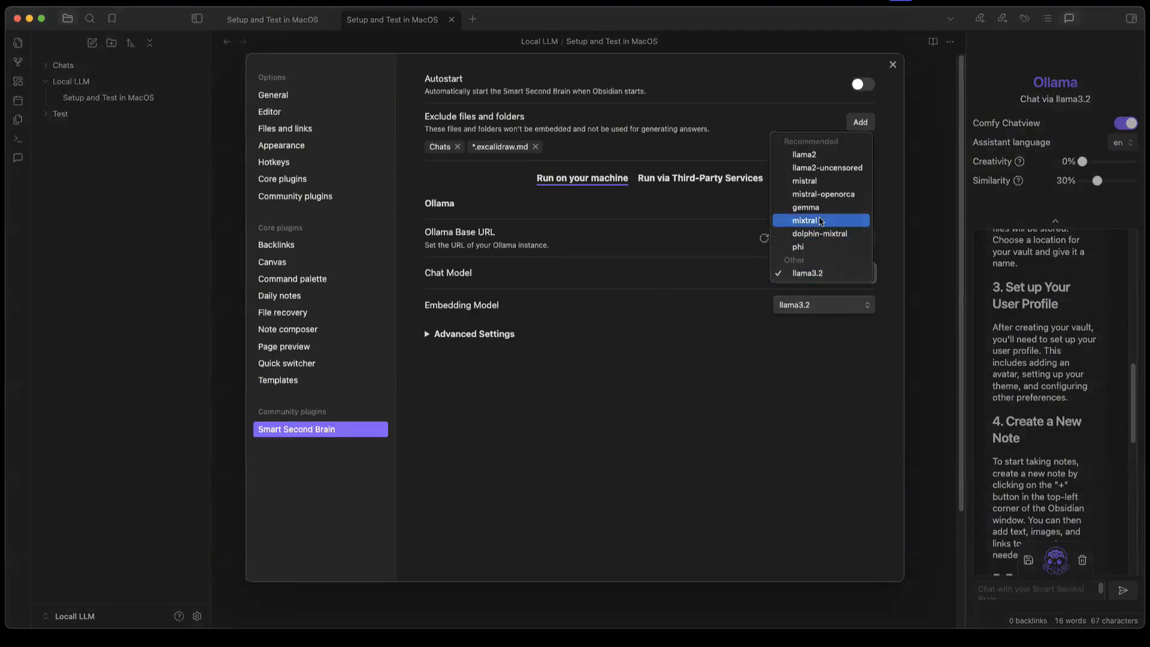
{"action": "key", "text": "Return"}
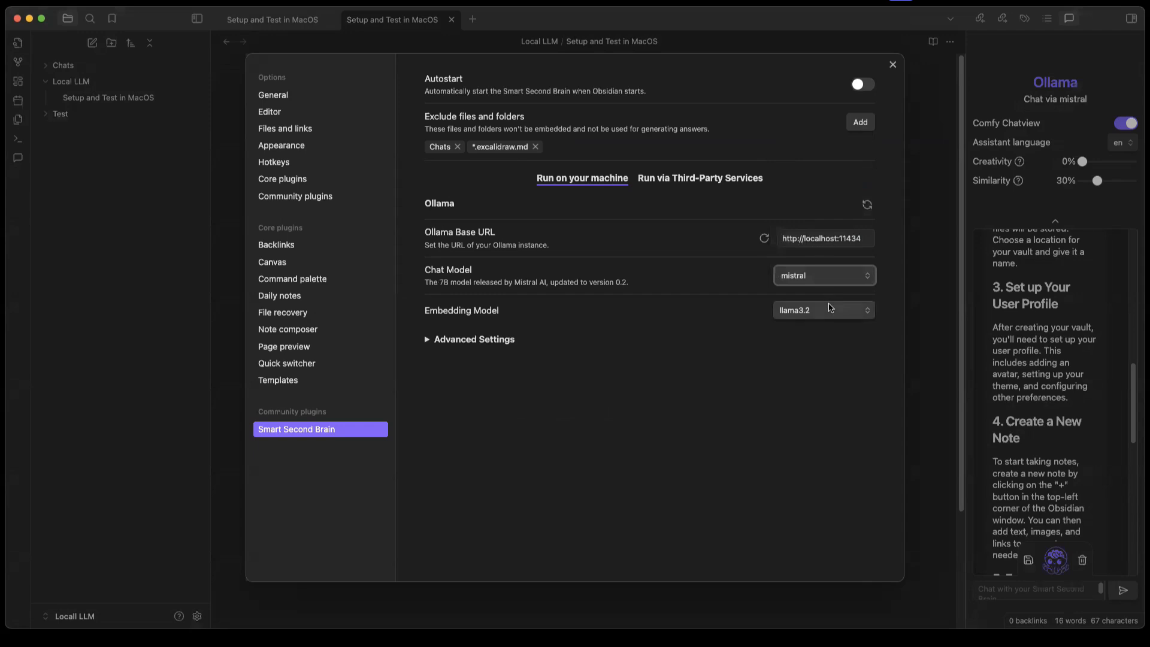
Set the embedding model to mistral, close the settings and reinitialize the Smart Second Brain.
{"action": "left_click", "coordinate": [833, 311]}
{"action": "left_click", "coordinate": [831, 299]}
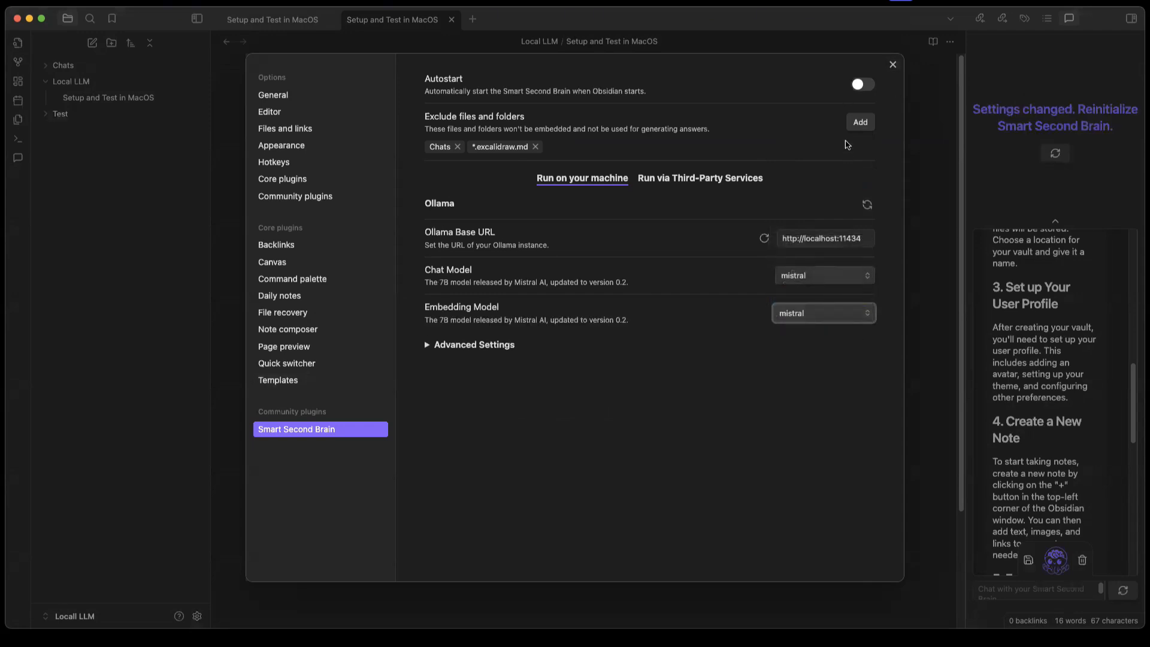
{"action": "left_click", "coordinate": [893, 66]}
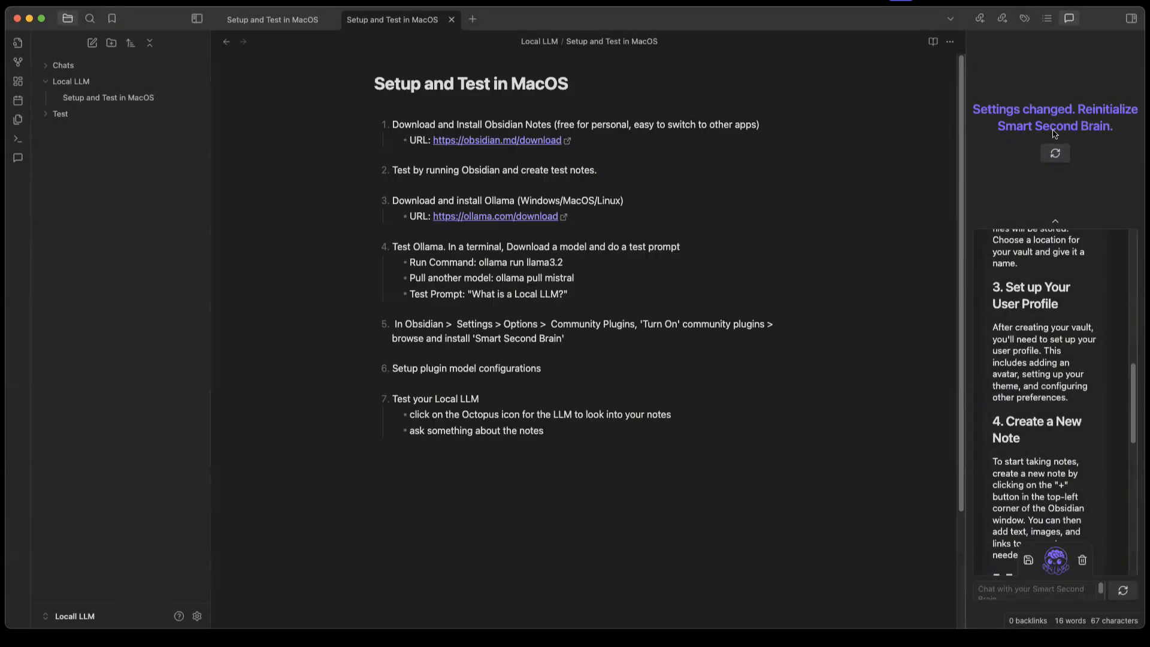
{"action": "left_click", "coordinate": [1055, 154]}
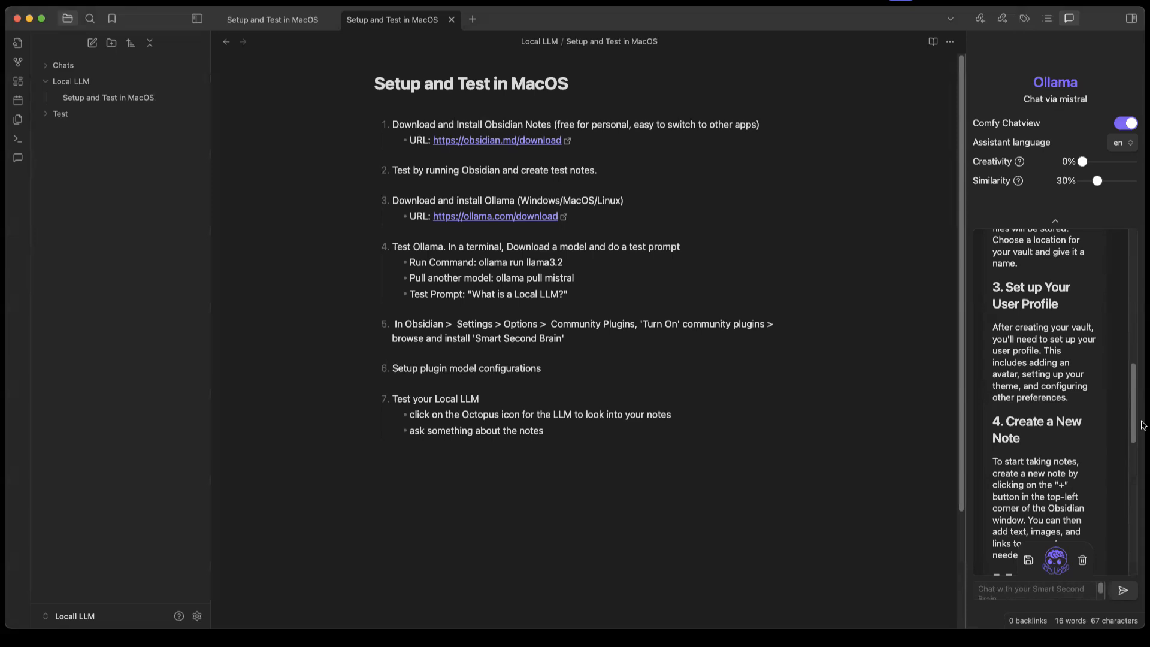
Clear the current conversation and begin a new message with "In my notes [[Setup and Test in MacOs]]".
{"action": "left_click_drag", "start_coordinate": [1132, 419], "coordinate": [1132, 548]}
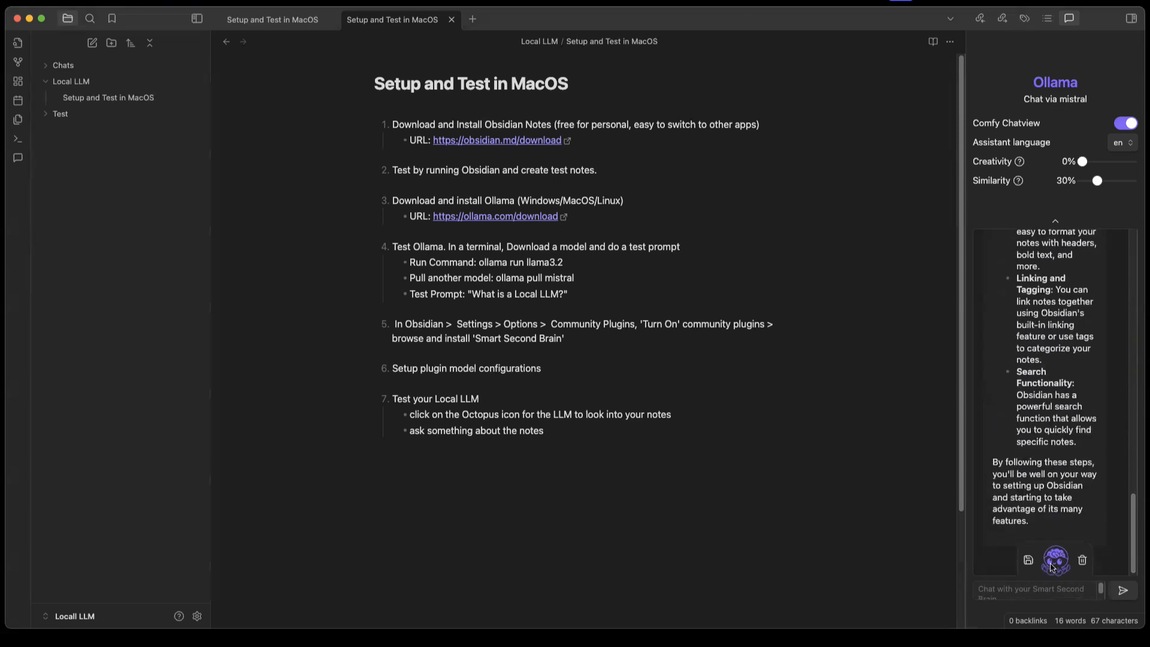
{"action": "left_click", "coordinate": [1081, 565]}
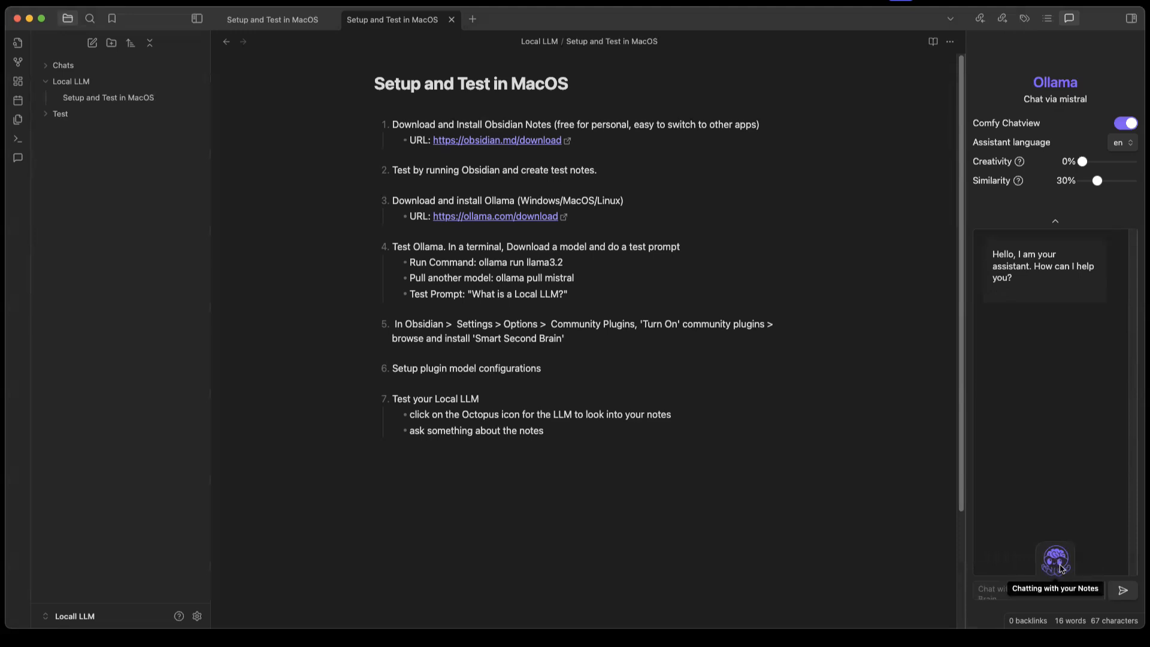
{"action": "left_click", "coordinate": [1008, 588]}
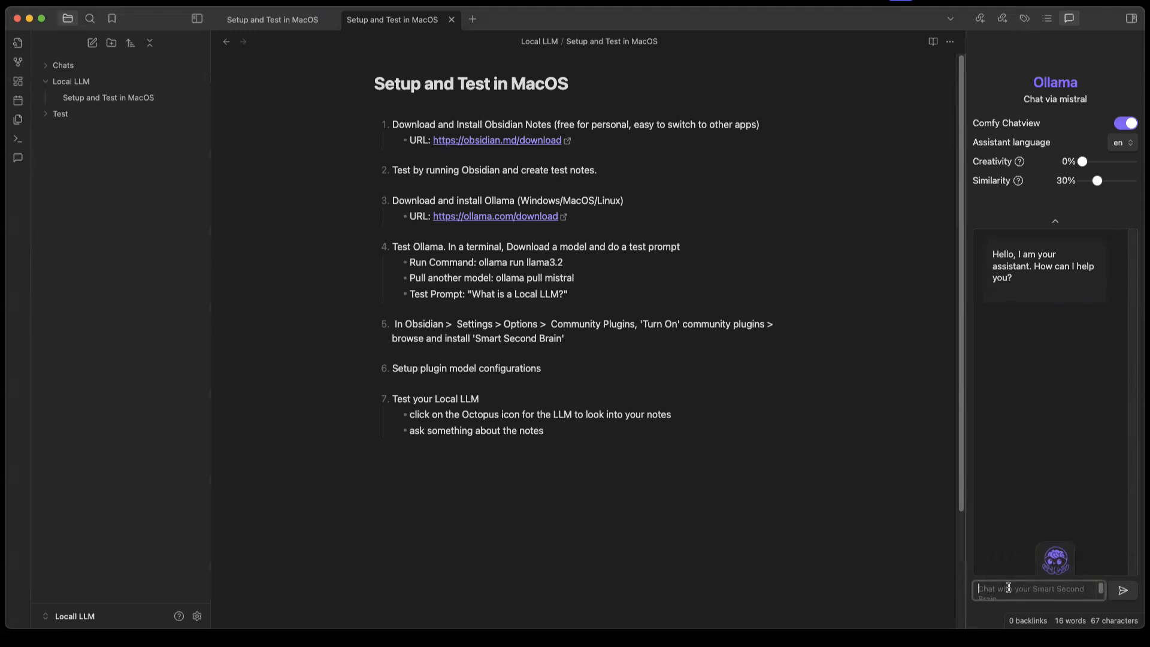
{"action": "type", "text": "In my notes "}
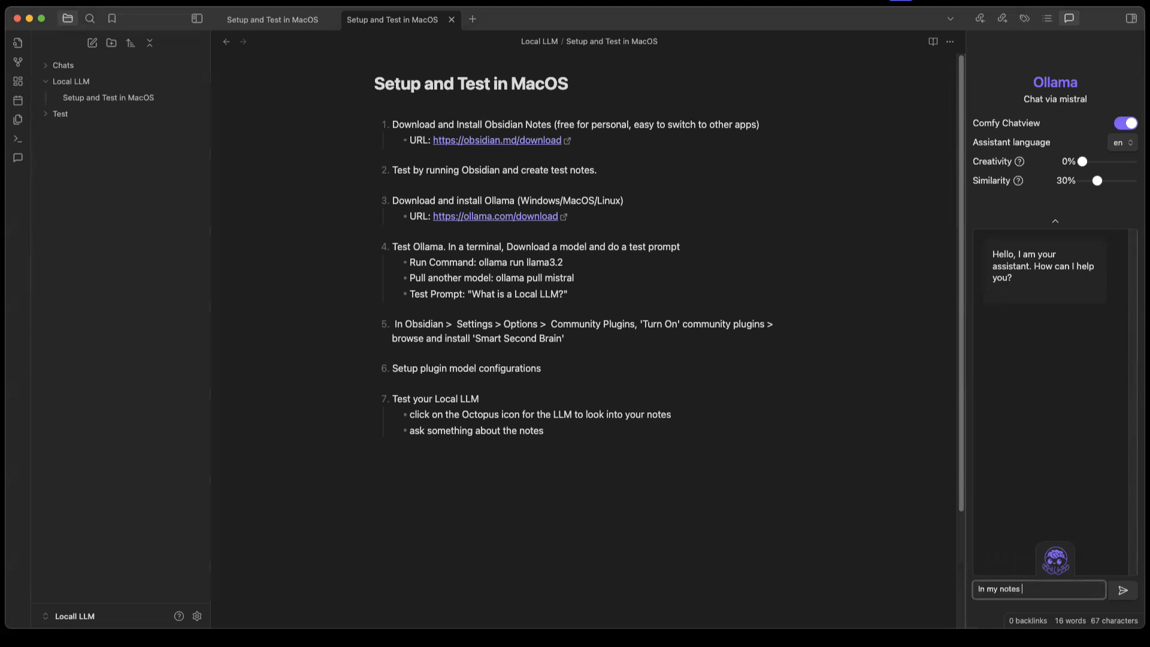
{"action": "type", "text": "[[]]"}
{"action": "type", "text": "Set"}
{"action": "type", "text": "up"}
{"action": "type", "text": " and "}
{"action": "type", "text": "Test"}
{"action": "type", "text": " in MacO"}
{"action": "type", "text": "s"}
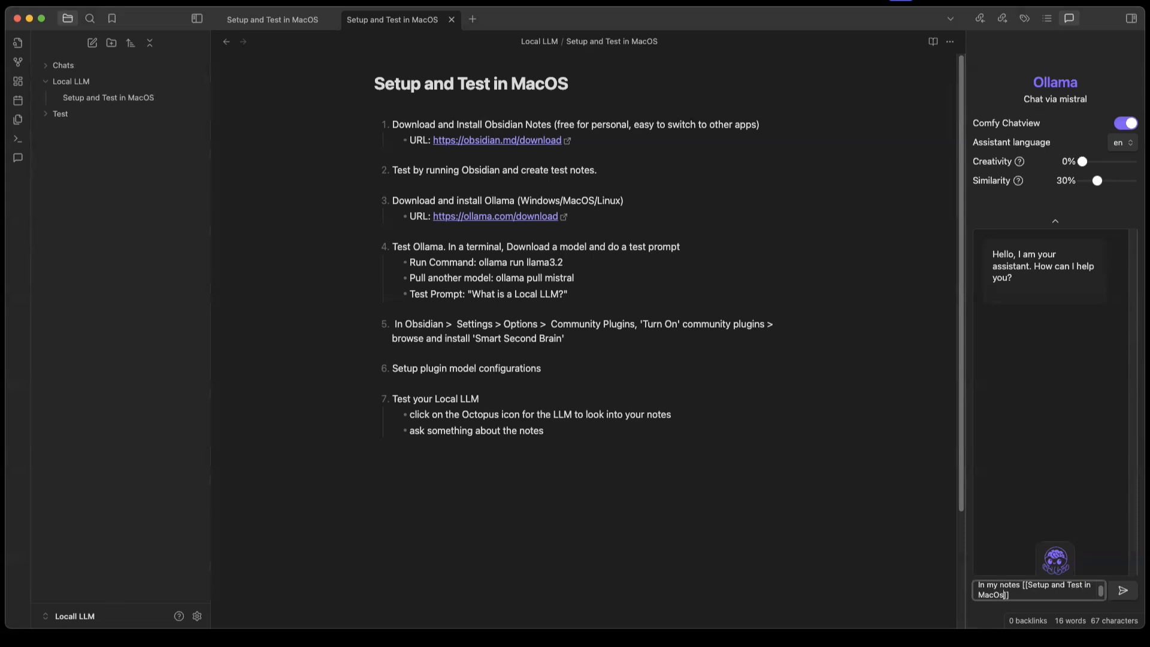
{"action": "key", "text": "Right"}
Finish the message with ", what is the test prompt quoted in step 4?" and send it to the assistant.
{"action": "type", "text": ", what is the test prompt"}
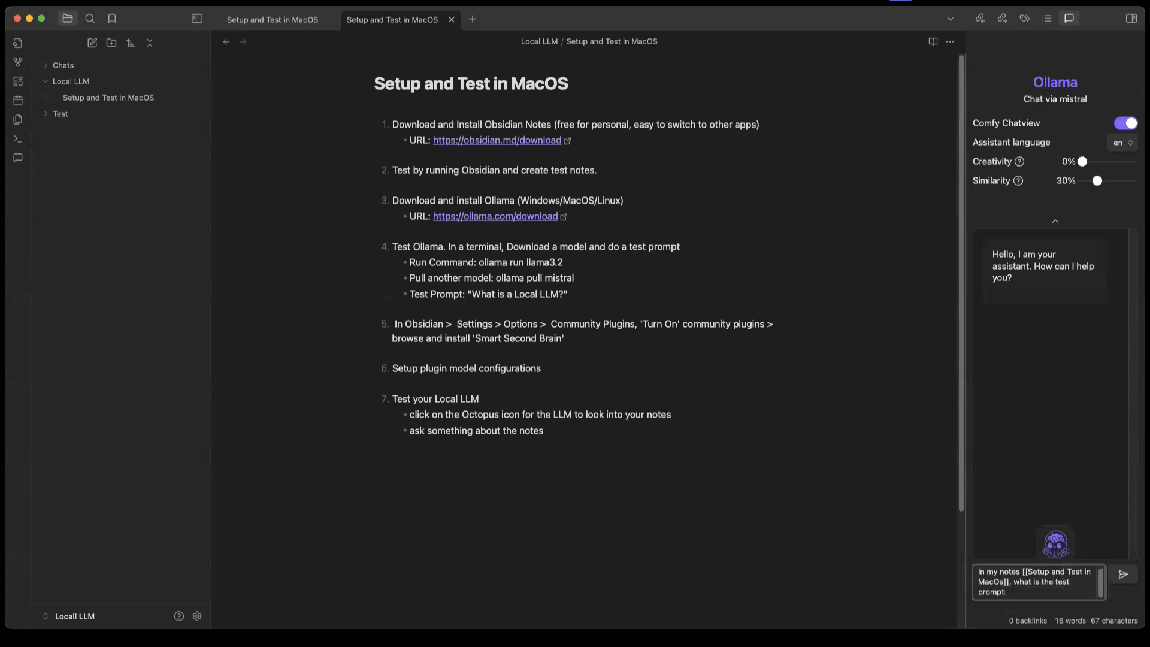
{"action": "type", "text": " quoted in step 4?"}
{"action": "key", "text": "Return"}
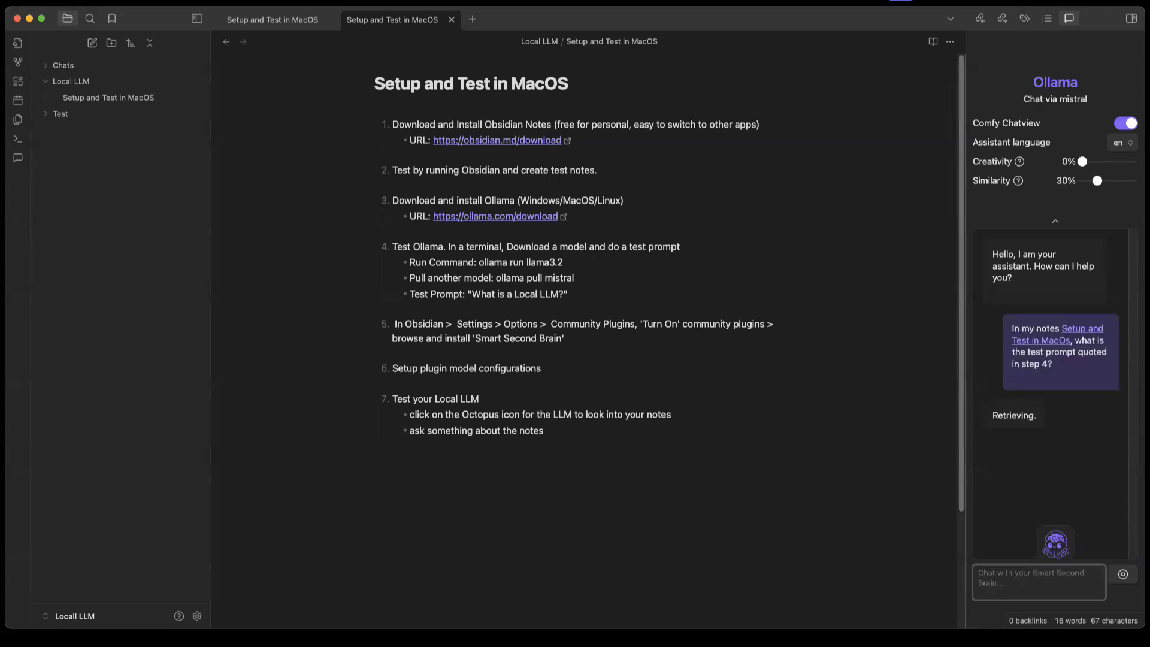